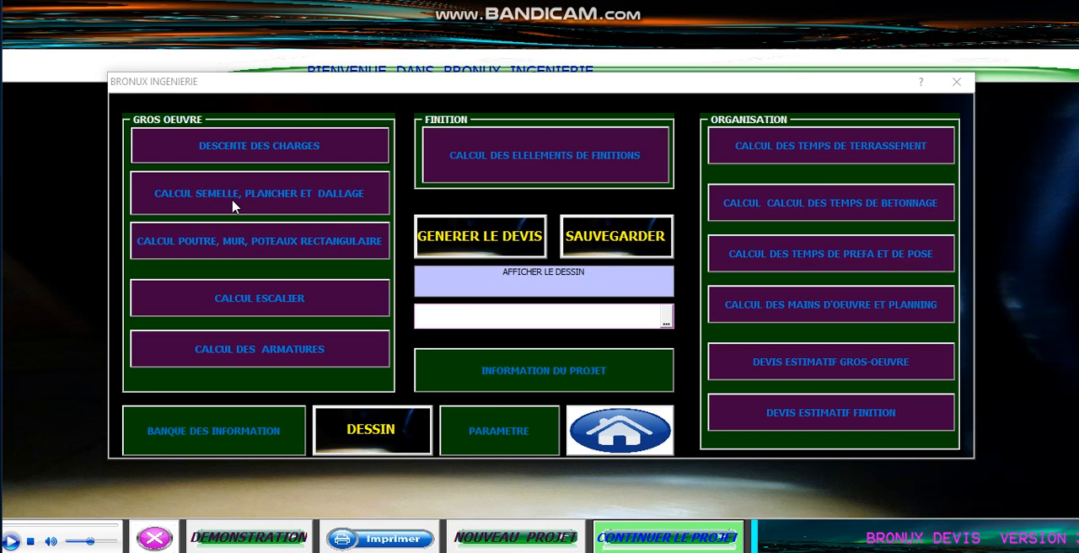
- Open the footing, floor and slab calculation and review the floor type and concrete dosage choices
{"action": "left_click", "coordinate": [310, 200]}
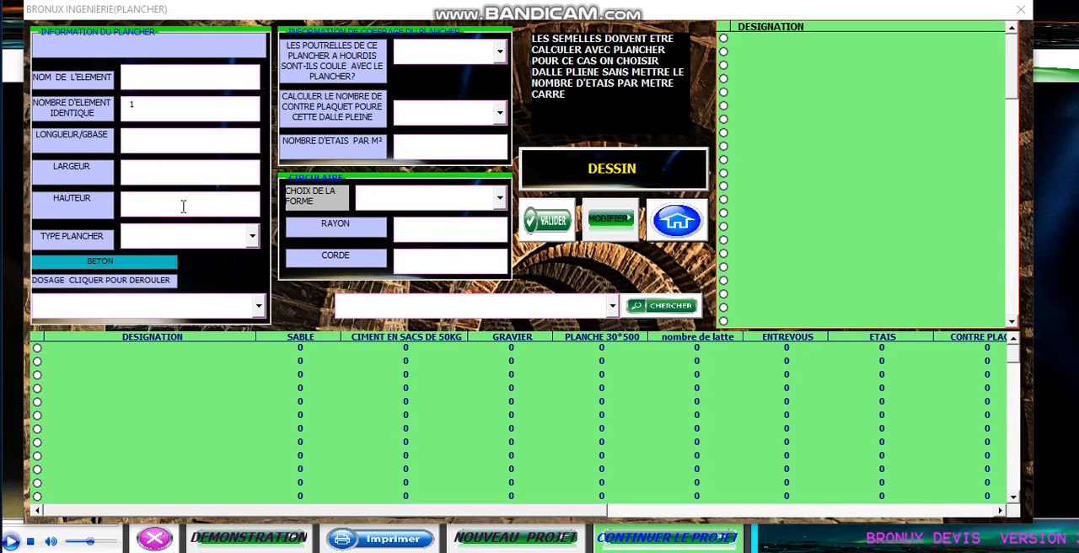
{"action": "left_click", "coordinate": [252, 236]}
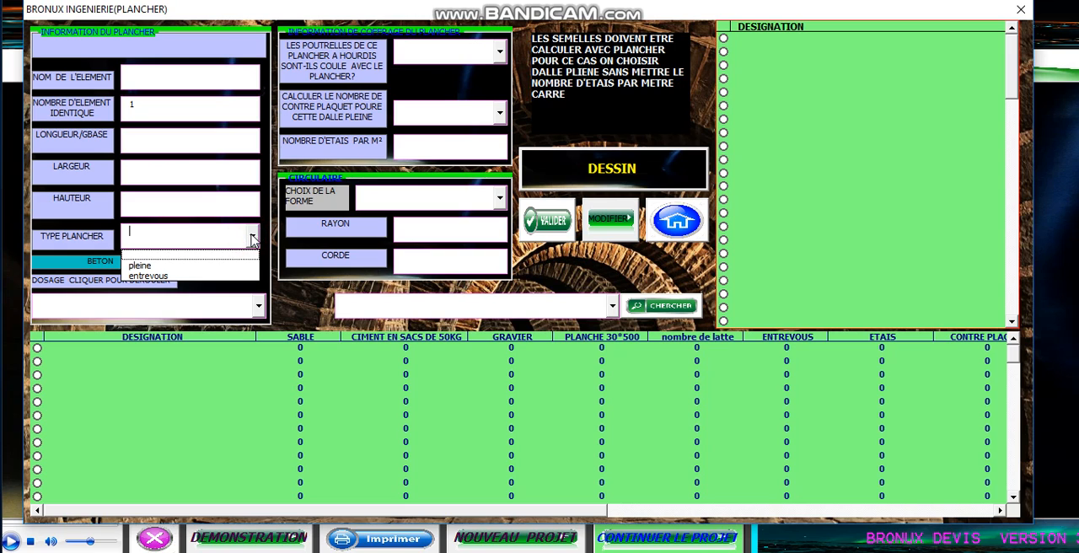
{"action": "left_click", "coordinate": [236, 286]}
{"action": "left_click", "coordinate": [257, 306]}
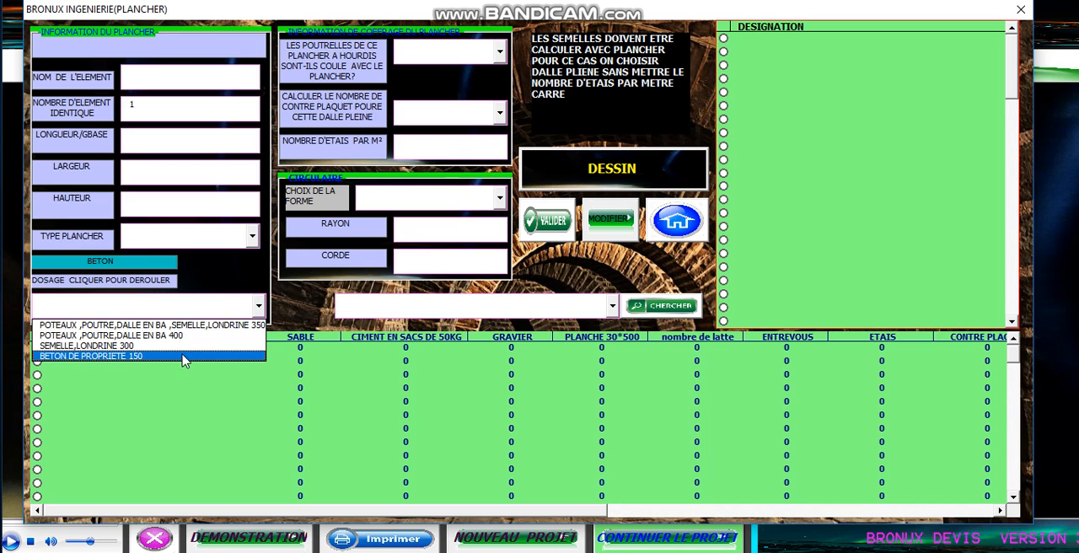
{"action": "left_click", "coordinate": [230, 281]}
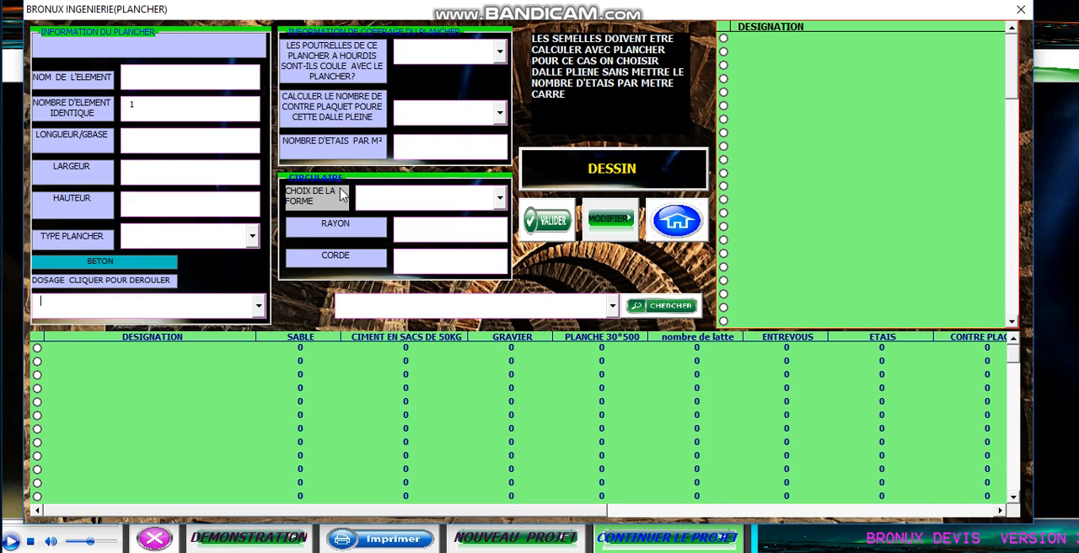
- Examine the floor formwork options, the props per m² entry and the available circular shapes
{"action": "left_click", "coordinate": [499, 51]}
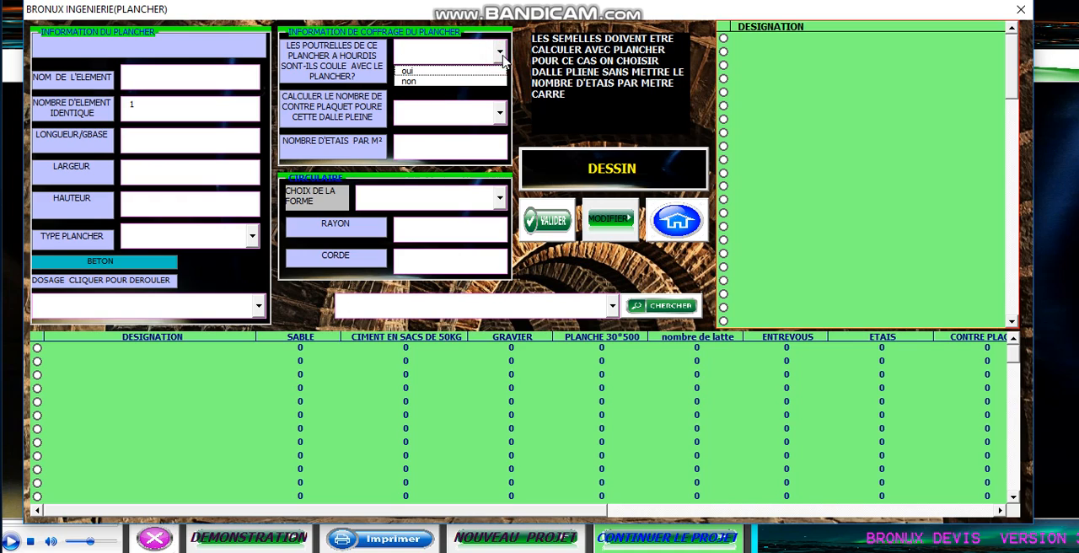
{"action": "left_click", "coordinate": [502, 53]}
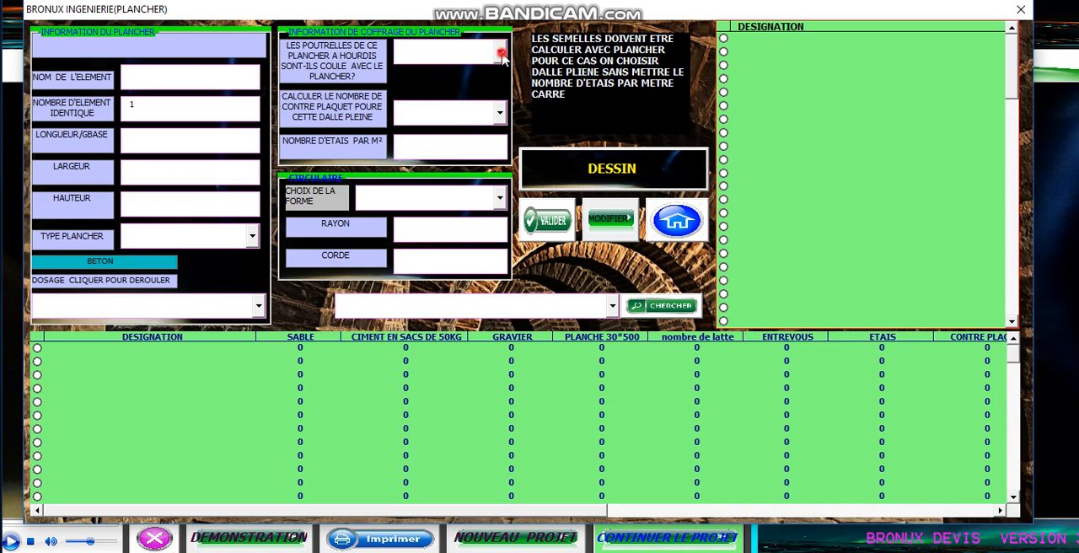
{"action": "left_click", "coordinate": [500, 115]}
{"action": "left_click", "coordinate": [500, 115]}
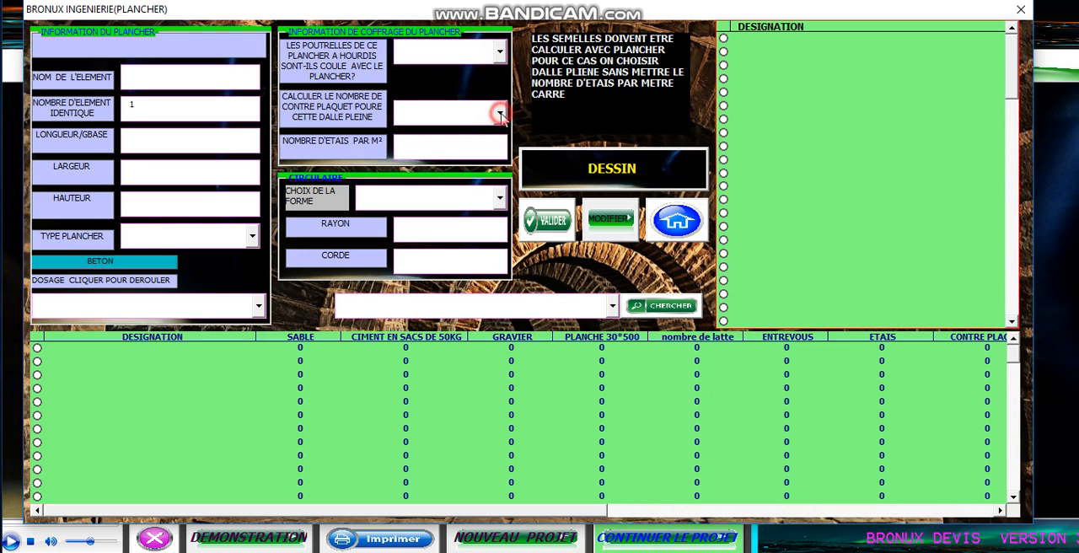
{"action": "left_click", "coordinate": [473, 145]}
{"action": "left_click", "coordinate": [474, 147]}
{"action": "left_click", "coordinate": [499, 197]}
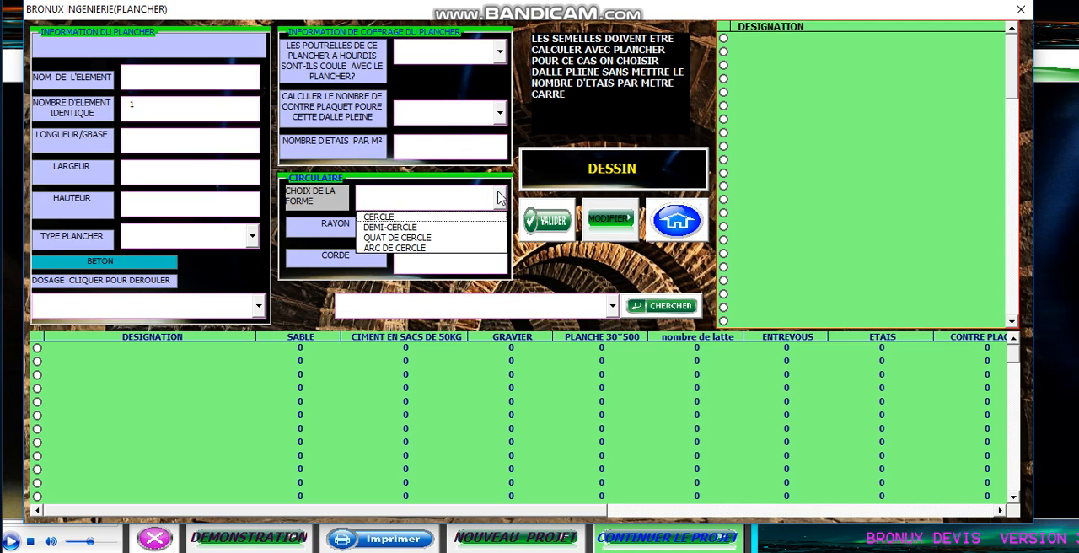
{"action": "left_click", "coordinate": [499, 197]}
{"action": "left_click", "coordinate": [499, 197]}
{"action": "left_click", "coordinate": [499, 198]}
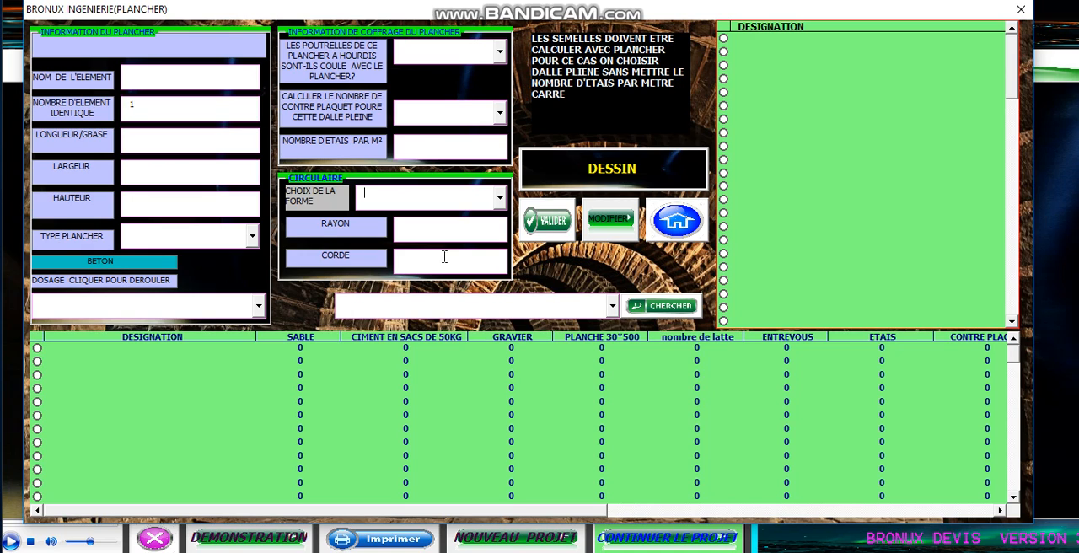
- Name the floor element Dalle1 and set its length to 5, width to 4 and height to 0.2
{"action": "left_click", "coordinate": [182, 81]}
{"action": "type", "text": "dalle1"}
{"action": "left_click", "coordinate": [225, 142]}
{"action": "left_click", "coordinate": [175, 108]}
{"action": "left_click", "coordinate": [192, 145]}
{"action": "type", "text": "5"}
{"action": "left_click", "coordinate": [240, 173]}
{"action": "left_click", "coordinate": [216, 206]}
- Set the floor type to entrevous and the concrete dosage to POTEAUX, POUTRE, DALLE EN BA, SEMELLE, LONDRINE 350
{"action": "left_click", "coordinate": [252, 236]}
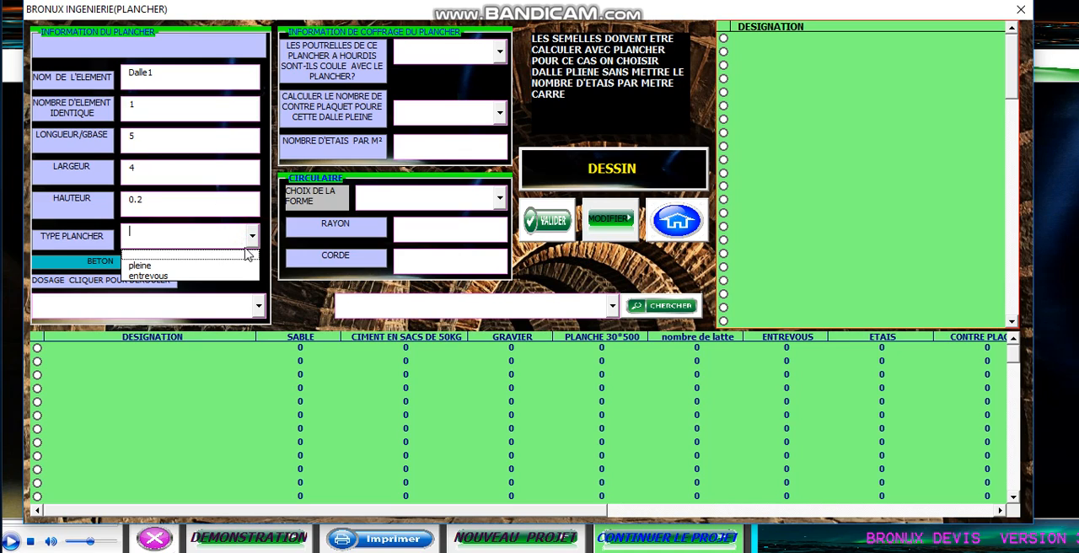
{"action": "left_click", "coordinate": [233, 269]}
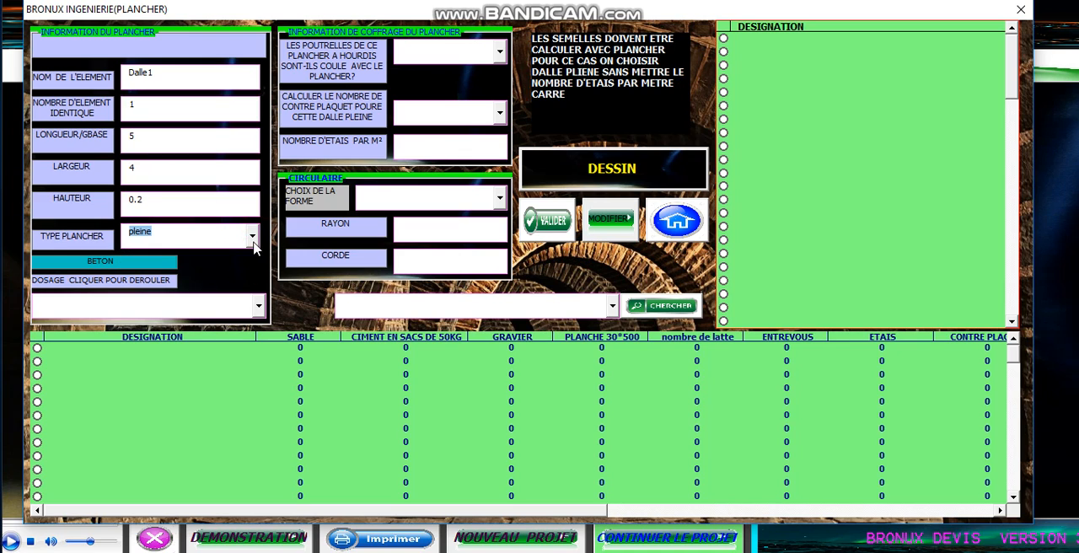
{"action": "left_click", "coordinate": [252, 236]}
{"action": "left_click", "coordinate": [240, 277]}
{"action": "left_click", "coordinate": [258, 305]}
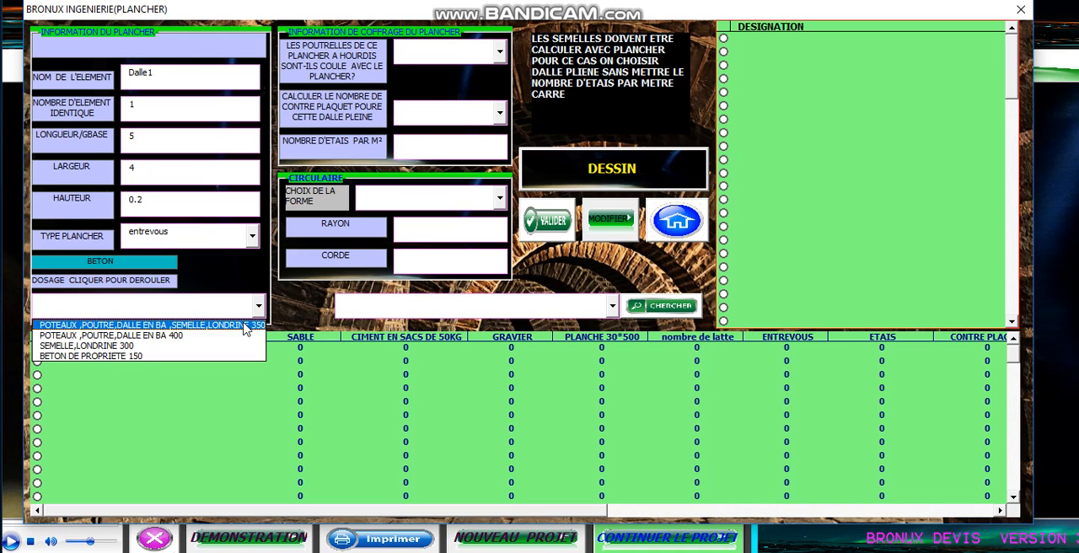
{"action": "left_click", "coordinate": [245, 326]}
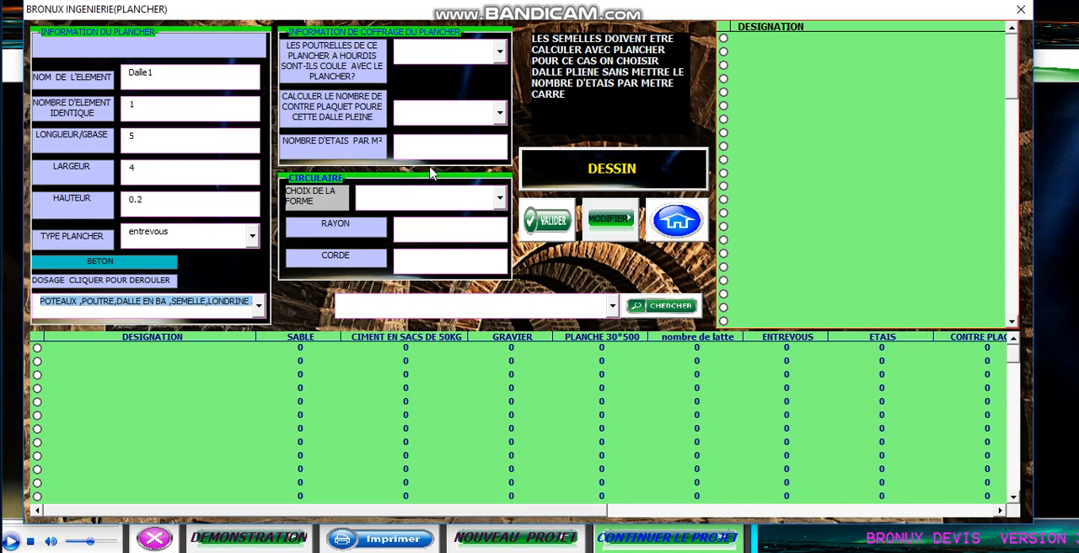
- Answer non for joists cast with the floor, set 1 prop per m², and add Dalle1 to the calculation
{"action": "left_click", "coordinate": [499, 52]}
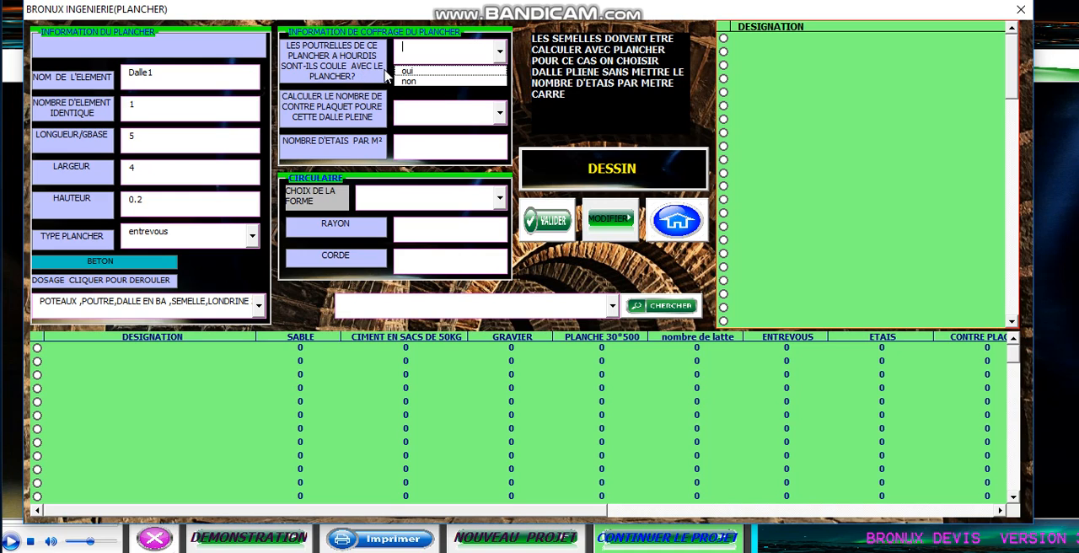
{"action": "left_click", "coordinate": [411, 82]}
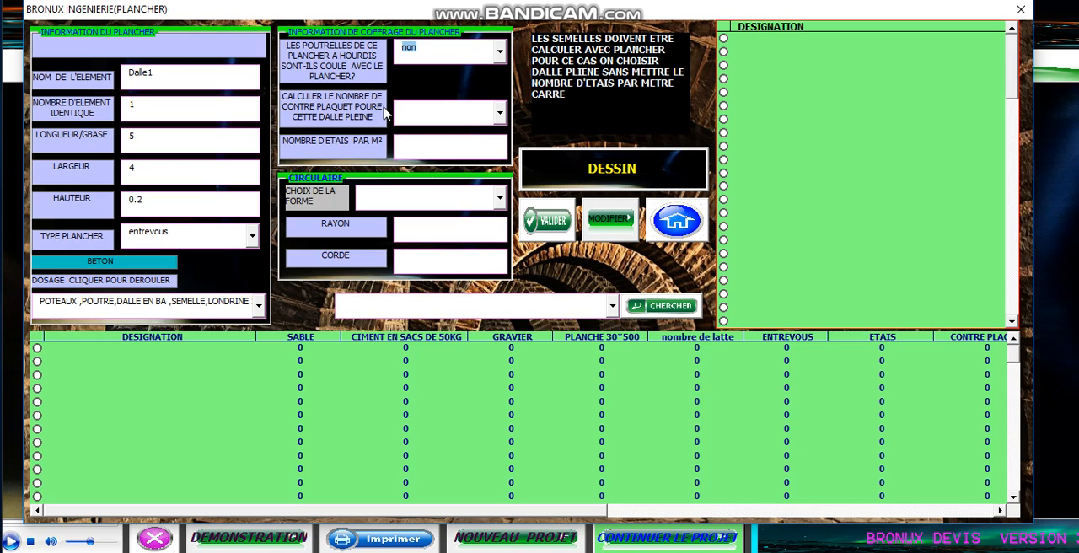
{"action": "left_click", "coordinate": [406, 143]}
{"action": "type", "text": "1"}
{"action": "left_click", "coordinate": [544, 223]}
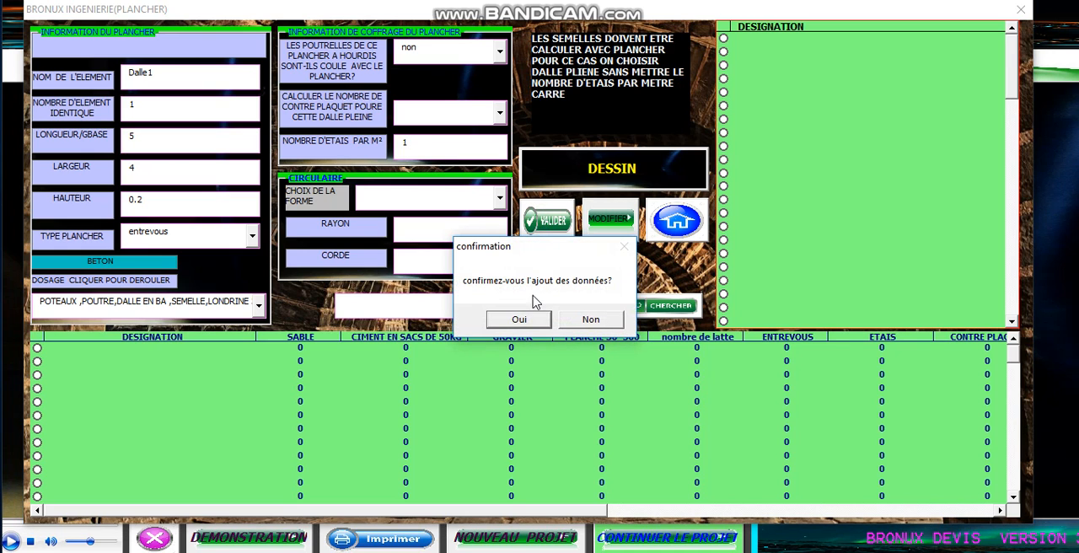
{"action": "left_click", "coordinate": [541, 322]}
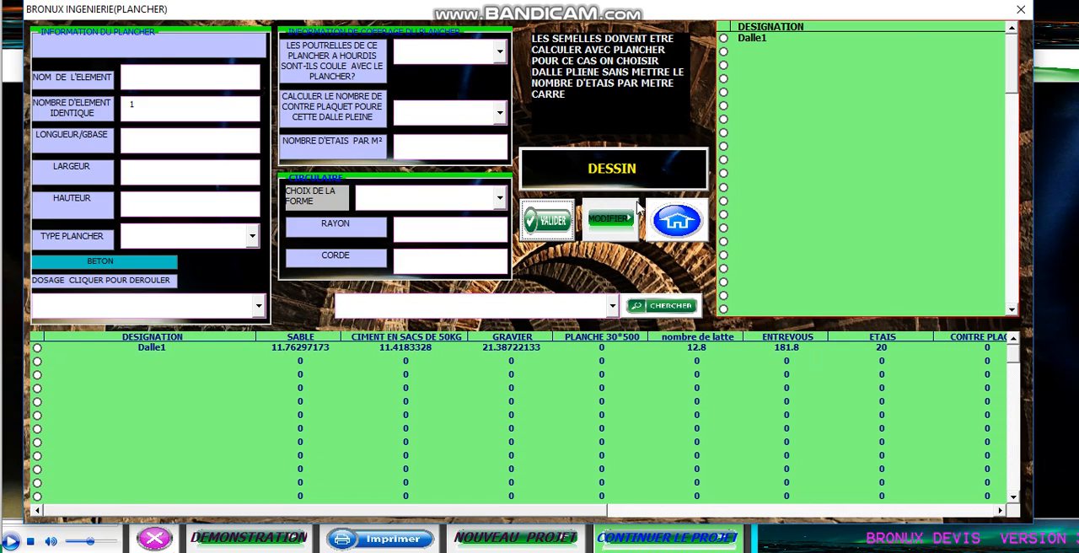
- Examine the material quantities, volume, surface and joist figures calculated for Dalle1
{"action": "left_click", "coordinate": [162, 348]}
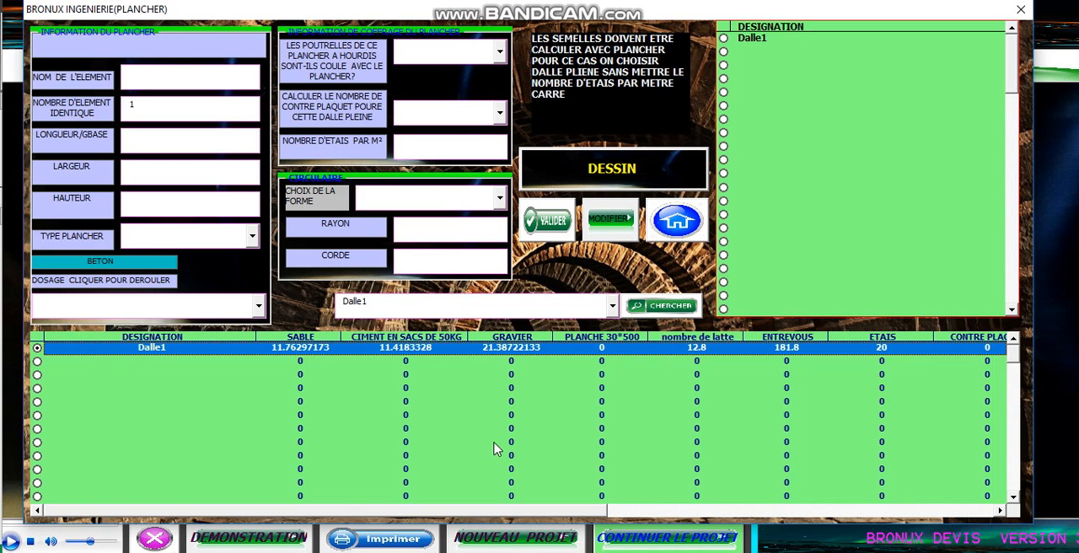
{"action": "left_click_drag", "start_coordinate": [506, 510], "coordinate": [957, 504]}
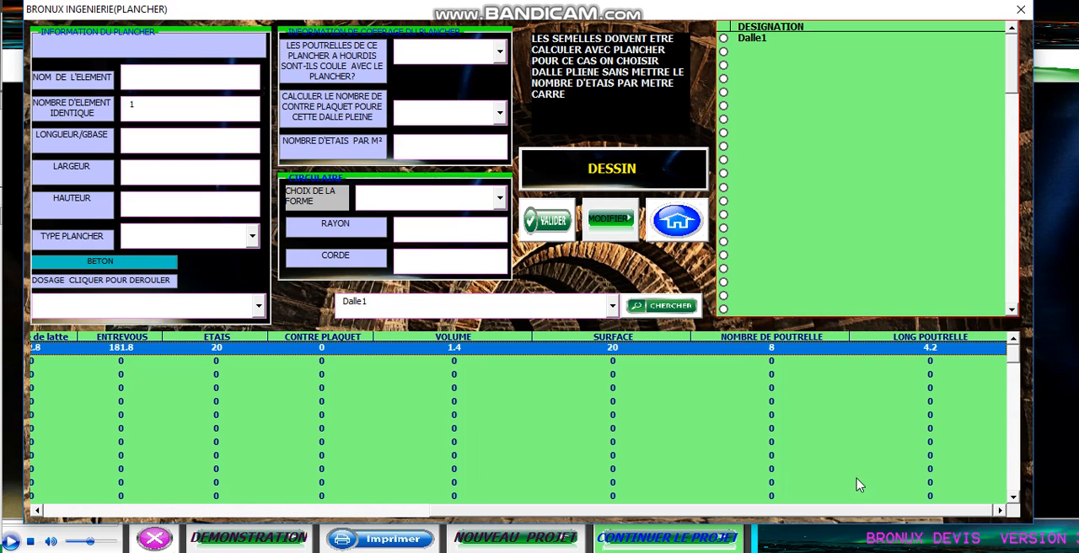
{"action": "left_click_drag", "start_coordinate": [864, 512], "coordinate": [656, 512]}
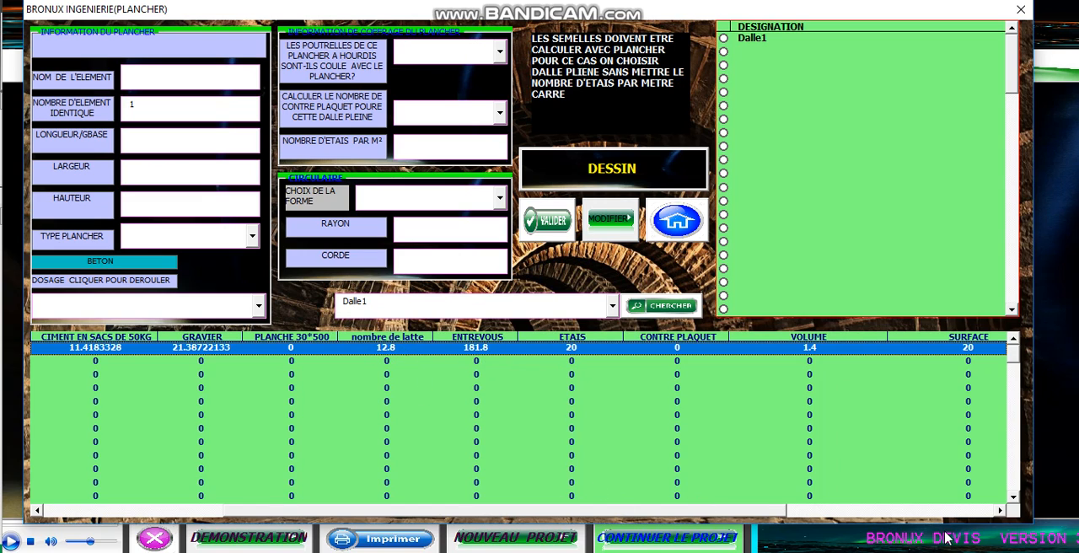
{"action": "left_click_drag", "start_coordinate": [742, 510], "coordinate": [494, 514]}
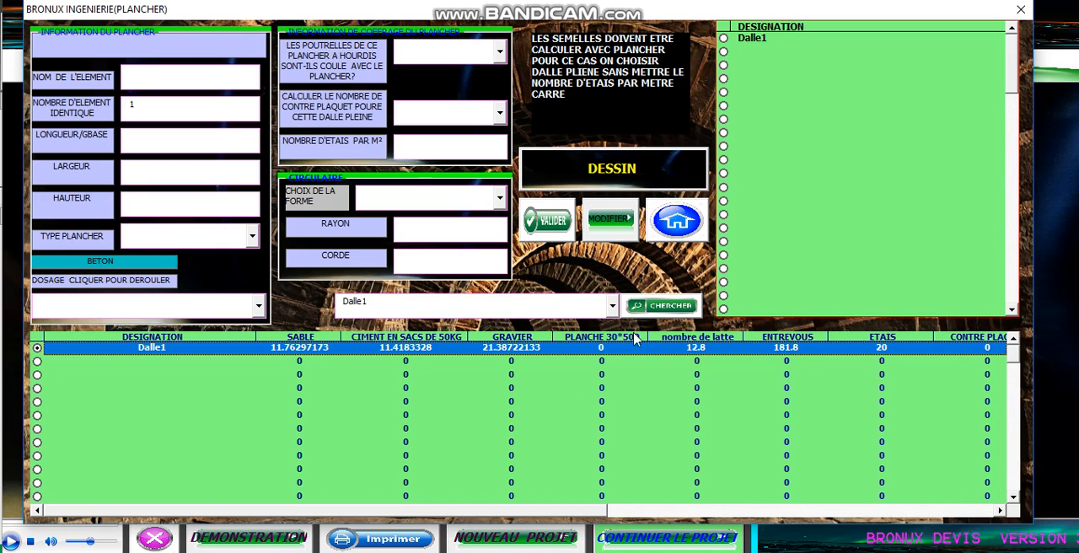
{"action": "left_click", "coordinate": [428, 414]}
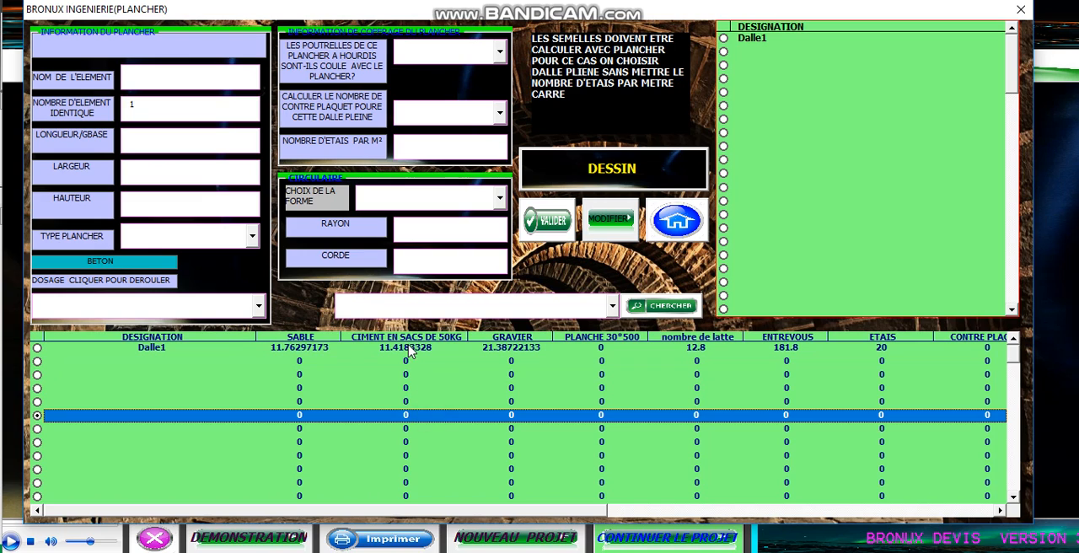
- Recall the Dalle1 entry into the form and re-enter its height as 0.2 with a decimal point
{"action": "left_click", "coordinate": [295, 352]}
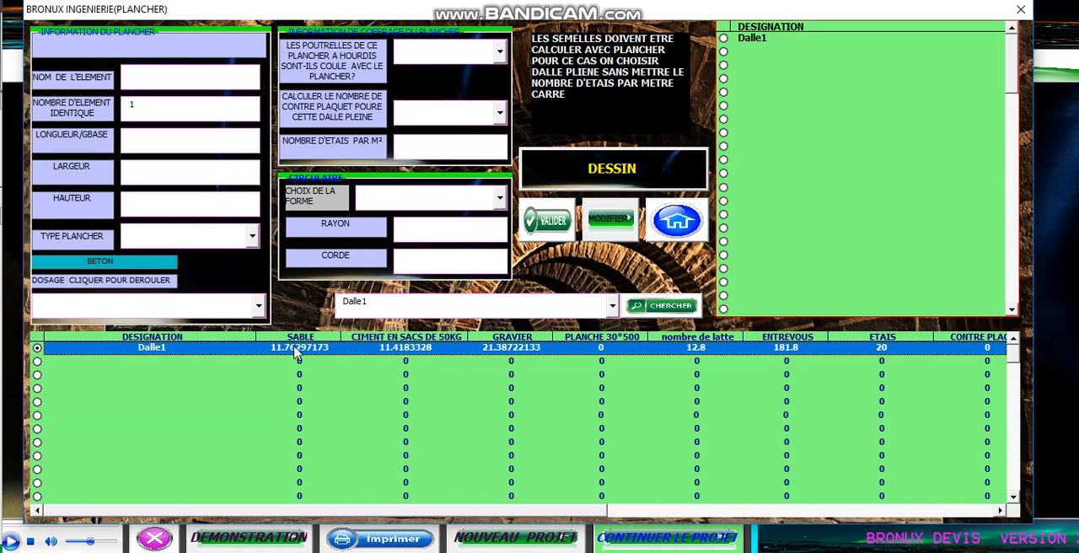
{"action": "left_click", "coordinate": [666, 306]}
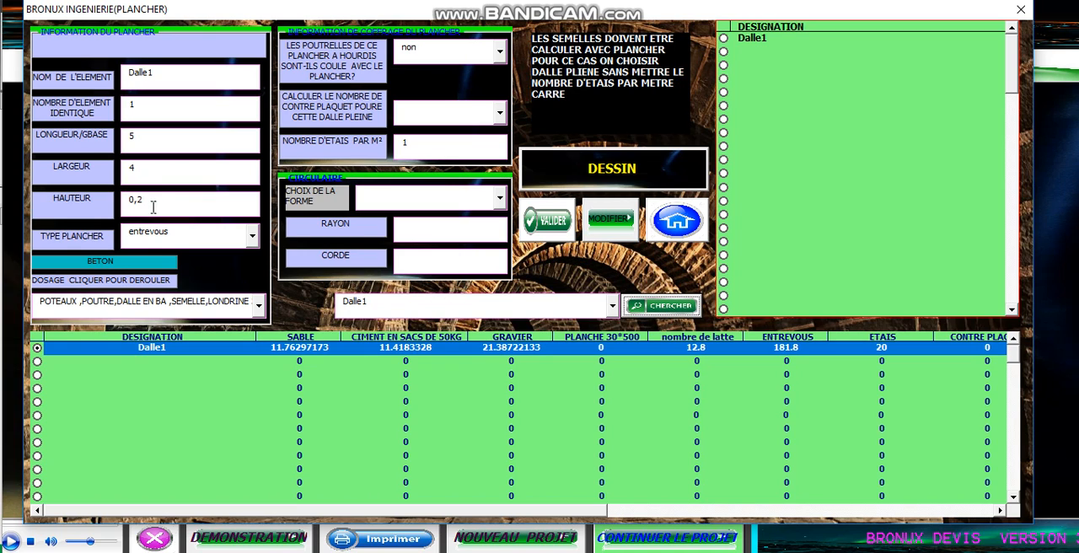
{"action": "left_click_drag", "start_coordinate": [157, 202], "coordinate": [110, 208]}
{"action": "type", "text": "0."}
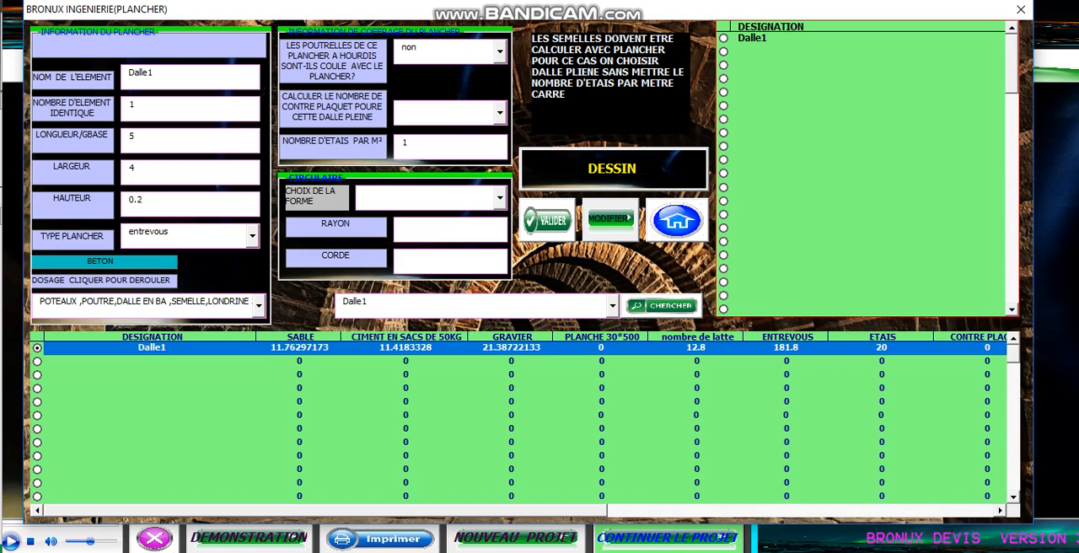
- Change Dalle1's length to 6 and width to 3, and apply the modification to the saved entry
{"action": "left_click_drag", "start_coordinate": [160, 138], "coordinate": [122, 140]}
{"action": "type", "text": "6"}
{"action": "left_click_drag", "start_coordinate": [166, 172], "coordinate": [112, 173]}
{"action": "type", "text": "3"}
{"action": "left_click", "coordinate": [597, 226]}
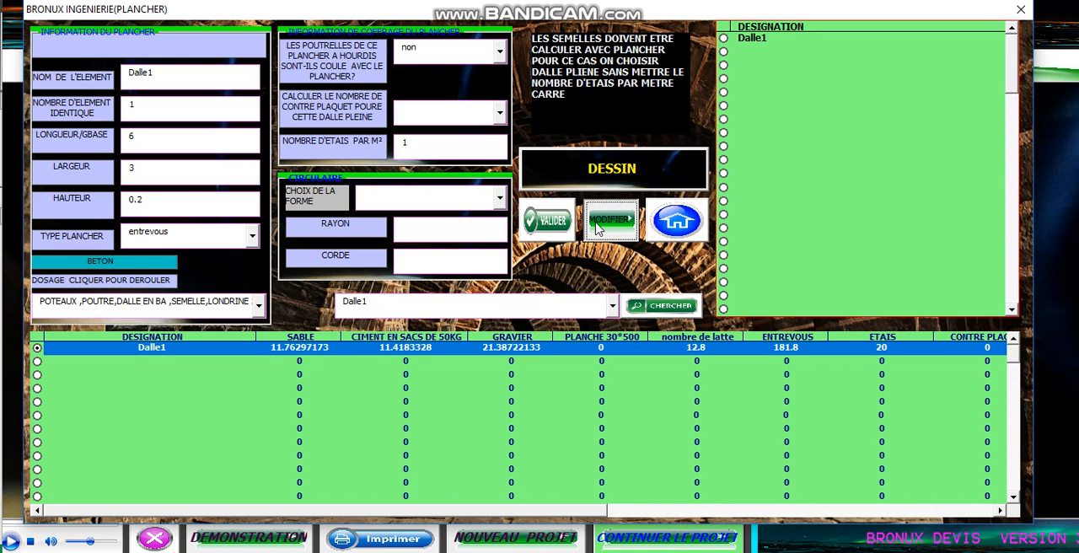
{"action": "left_click", "coordinate": [597, 226]}
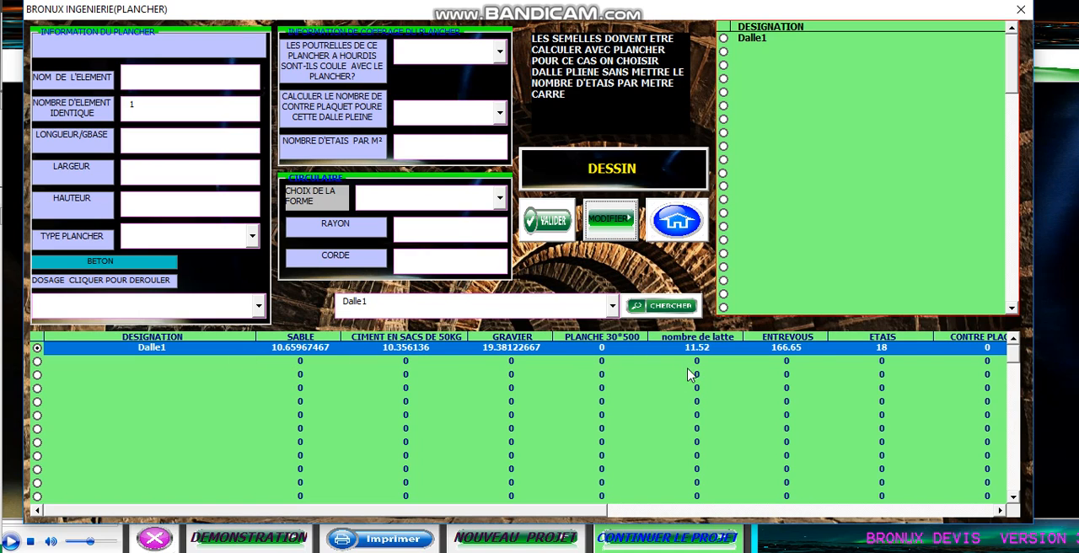
- Review the recalculated quantities of Dalle1 across all result columns through to the joist length
{"action": "left_click_drag", "start_coordinate": [577, 515], "coordinate": [997, 513]}
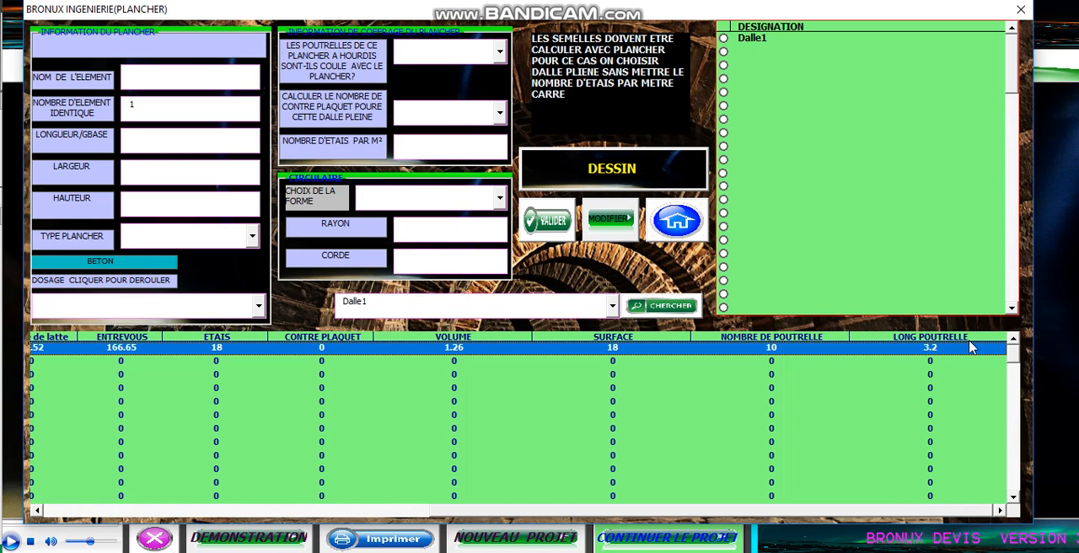
{"action": "left_click_drag", "start_coordinate": [923, 509], "coordinate": [643, 412]}
{"action": "left_click_drag", "start_coordinate": [556, 509], "coordinate": [107, 510]}
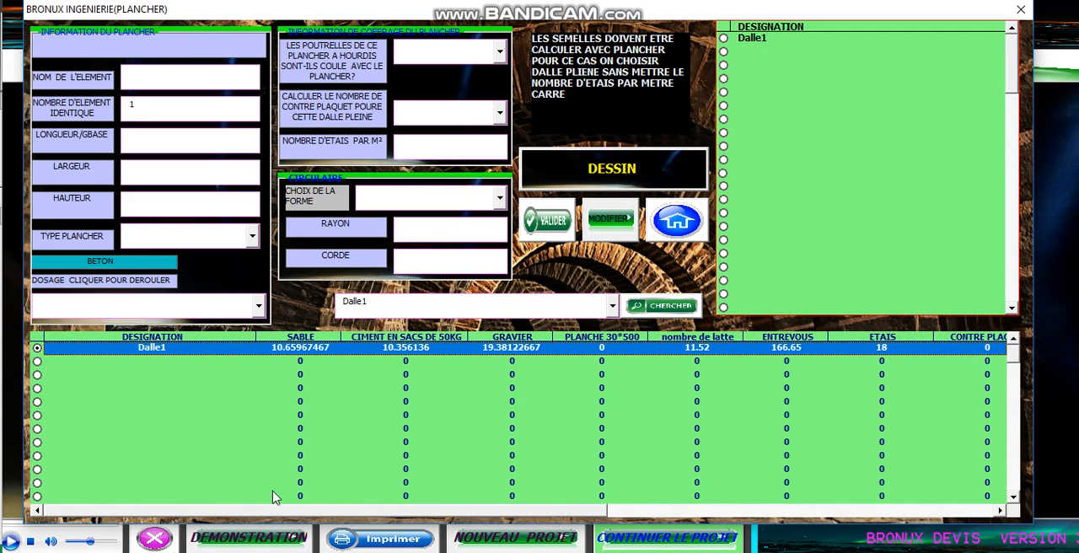
- Recall Dalle1 into the form and try to add it again as a new element under the same name
{"action": "left_click", "coordinate": [666, 306]}
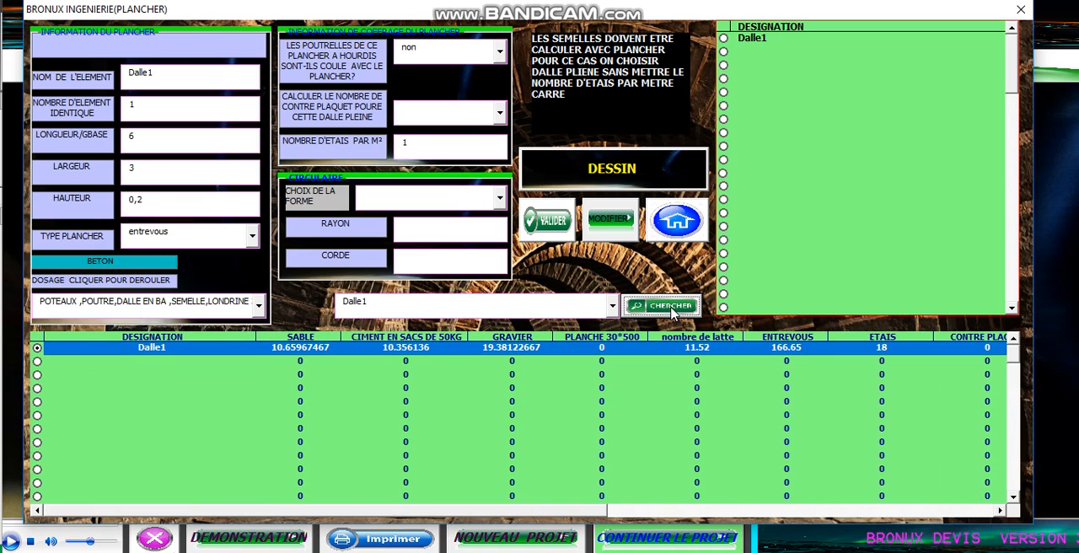
{"action": "left_click", "coordinate": [553, 222]}
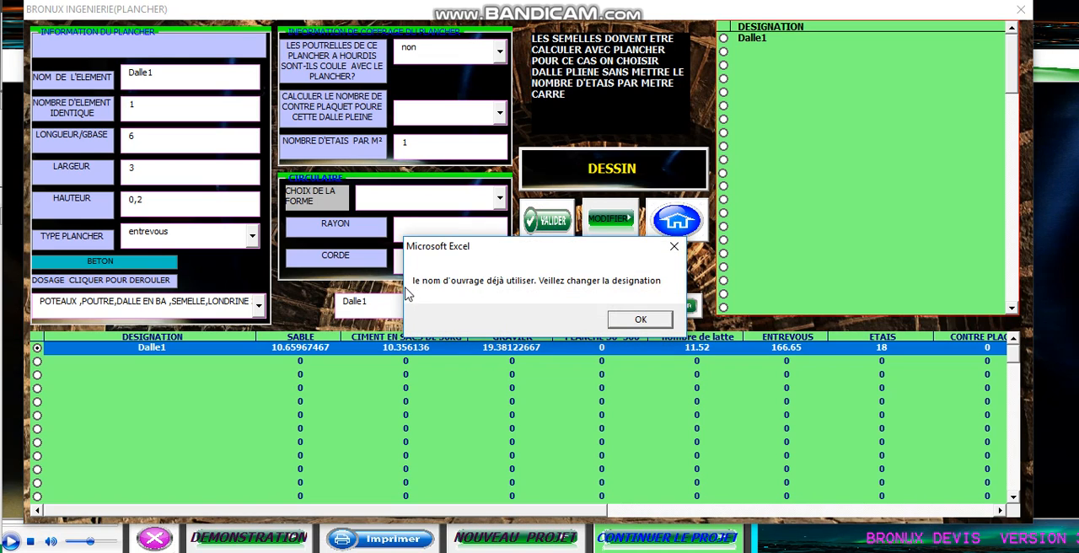
{"action": "left_click", "coordinate": [640, 319]}
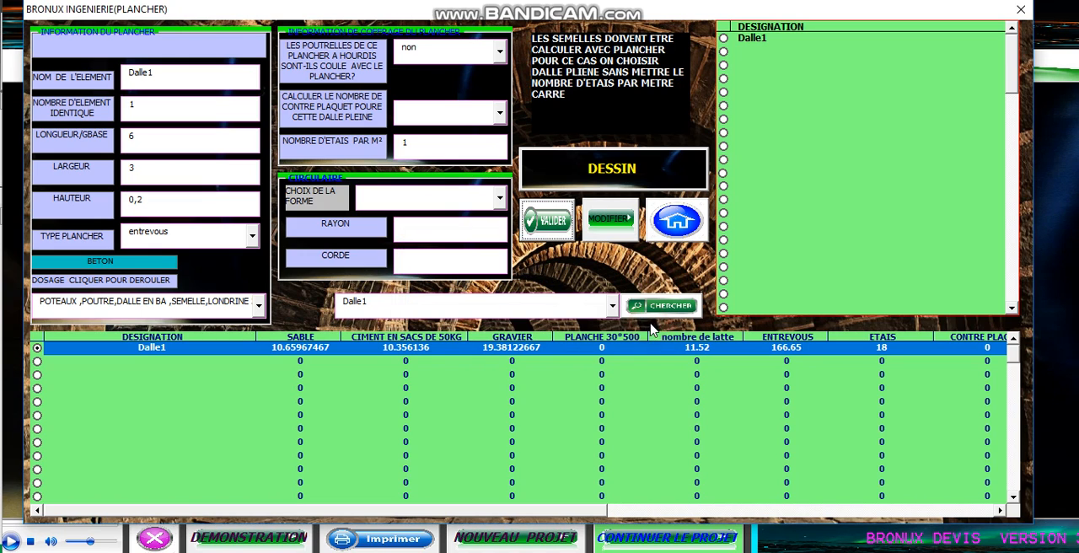
- Return to the main menu and open the rectangular beam, wall and column calculation, moving its window fully into view
{"action": "left_click", "coordinate": [674, 223]}
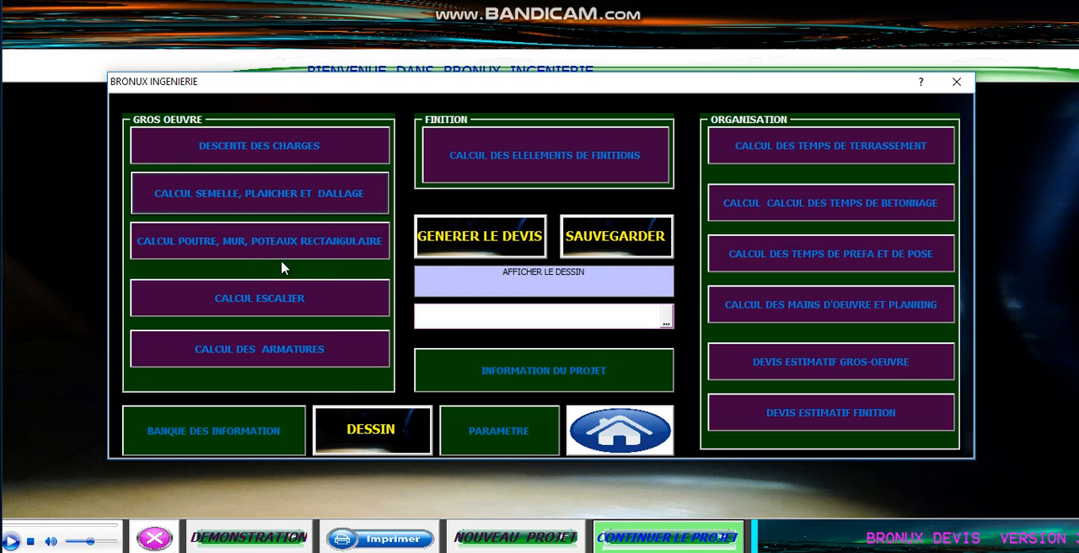
{"action": "left_click", "coordinate": [350, 243]}
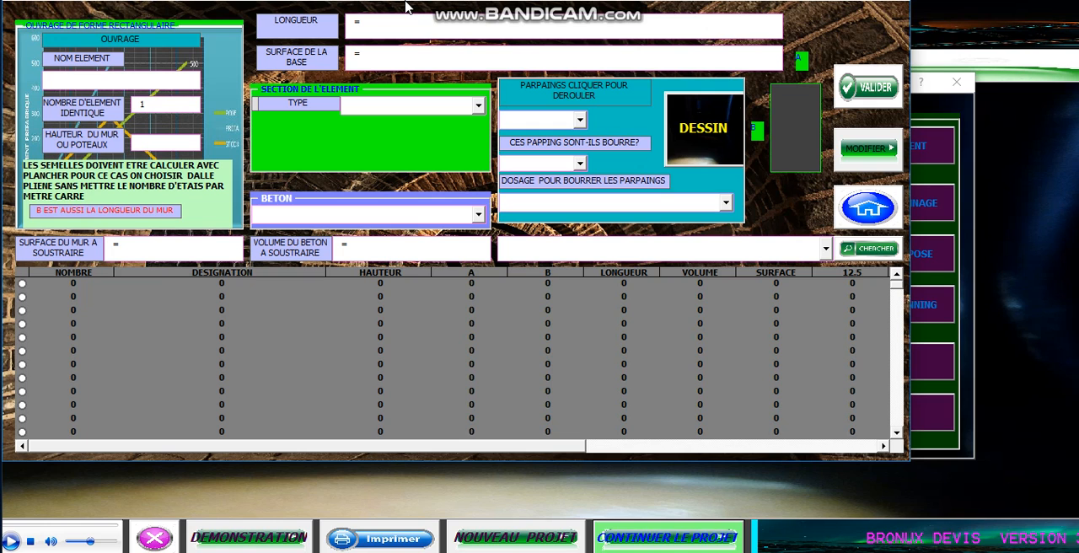
{"action": "left_click_drag", "start_coordinate": [404, 6], "coordinate": [445, 40]}
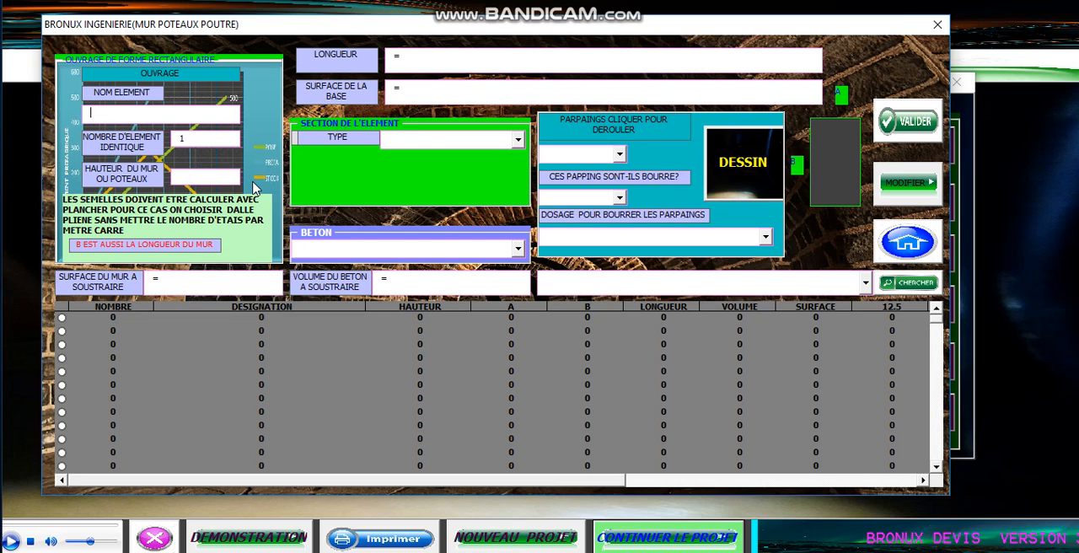
- Name the element "Poteaux de 15*30", set its height to 2.8, and enter the base surface as =0.15*0.3
{"action": "type", "text": "poteaux de 15*30"}
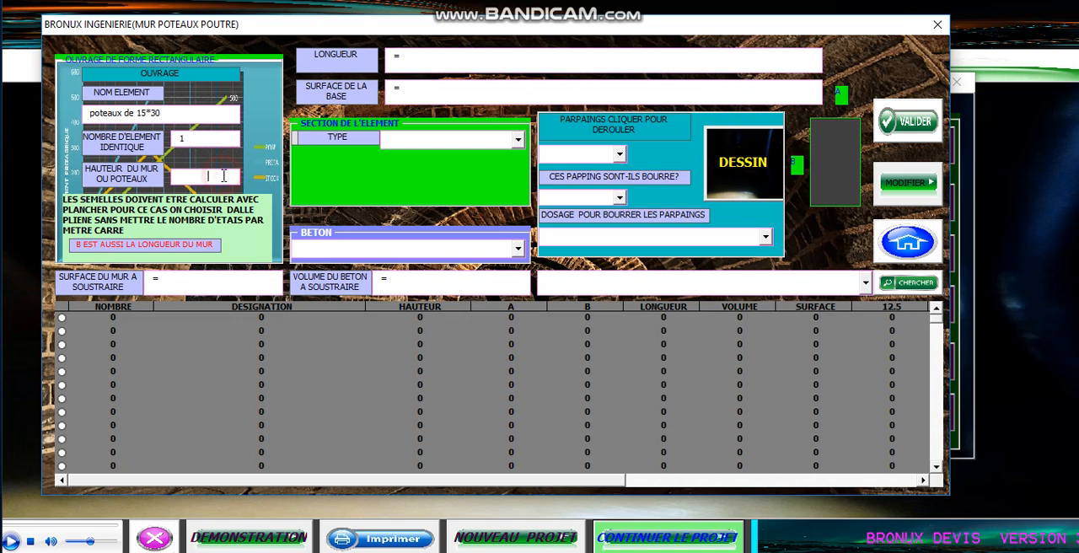
{"action": "left_click", "coordinate": [223, 175]}
{"action": "type", "text": "2"}
{"action": "left_click", "coordinate": [410, 92]}
{"action": "type", "text": "0.15*0.3"}
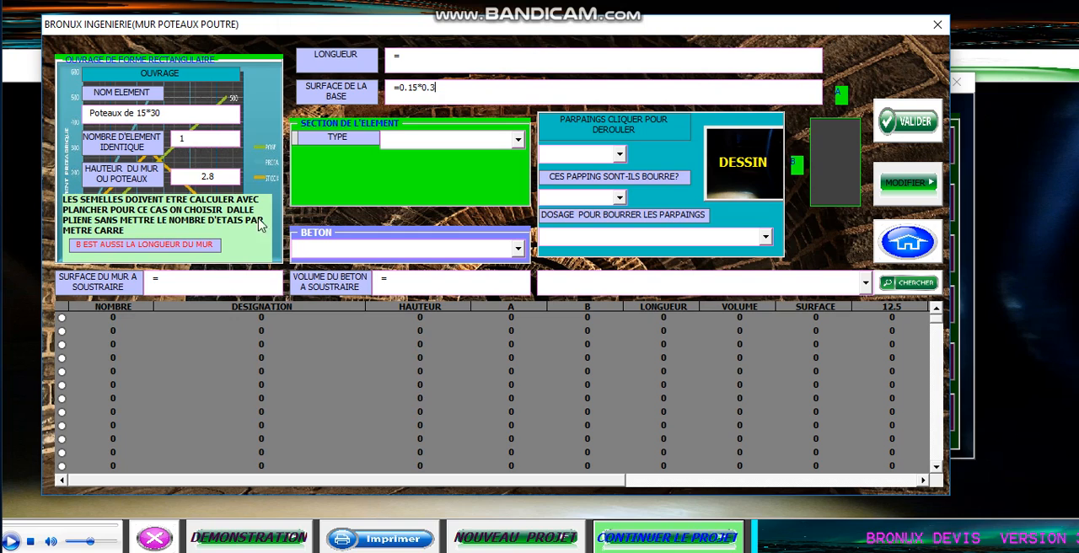
- Choose a RECTANGULAIRE section and set B to 0.3 and A to 0.15
{"action": "left_click", "coordinate": [518, 140]}
{"action": "left_click", "coordinate": [511, 156]}
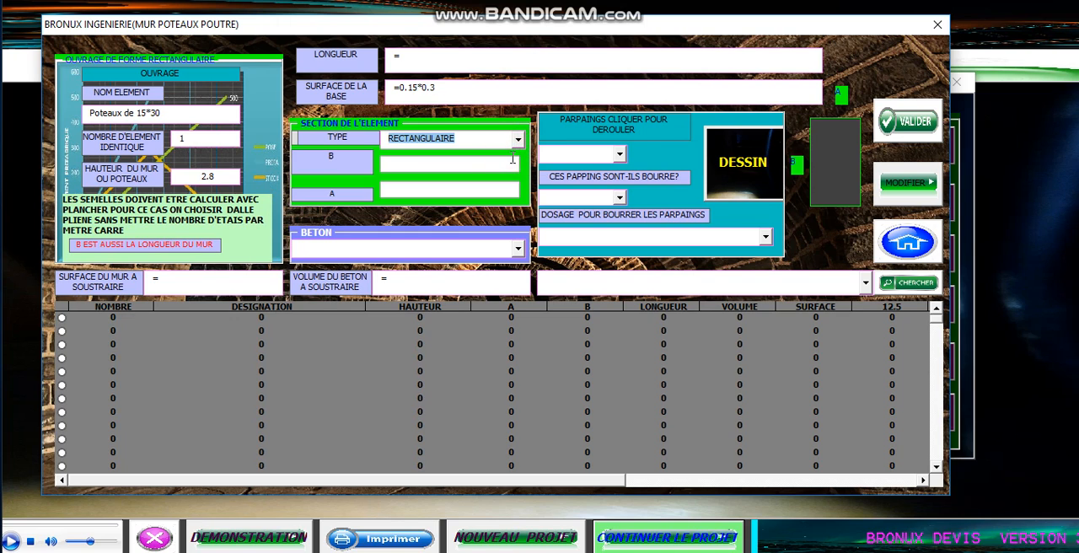
{"action": "left_click", "coordinate": [480, 163]}
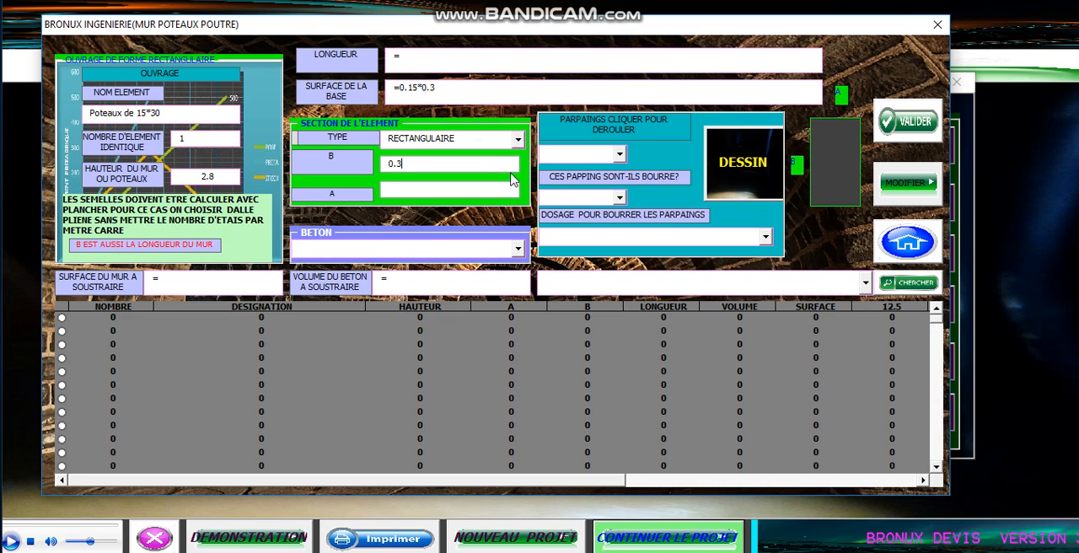
{"action": "left_click", "coordinate": [511, 191]}
- Set the number of identical elements to 32 and choose the concrete type for columns, beams, reinforced slabs, footings and ground beams
{"action": "left_click_drag", "start_coordinate": [219, 137], "coordinate": [158, 142]}
{"action": "type", "text": "32"}
{"action": "left_click", "coordinate": [517, 248]}
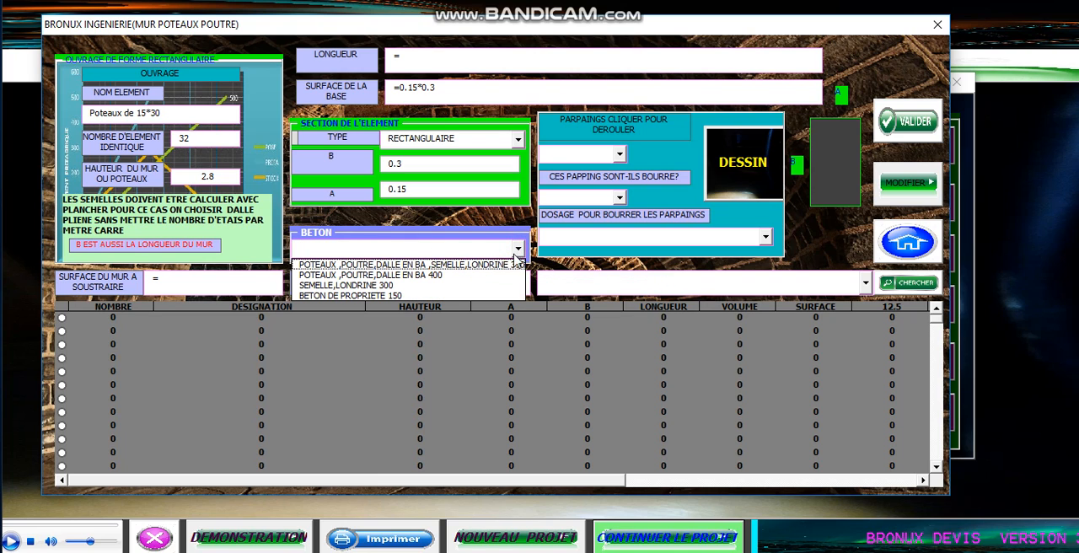
{"action": "left_click", "coordinate": [476, 264]}
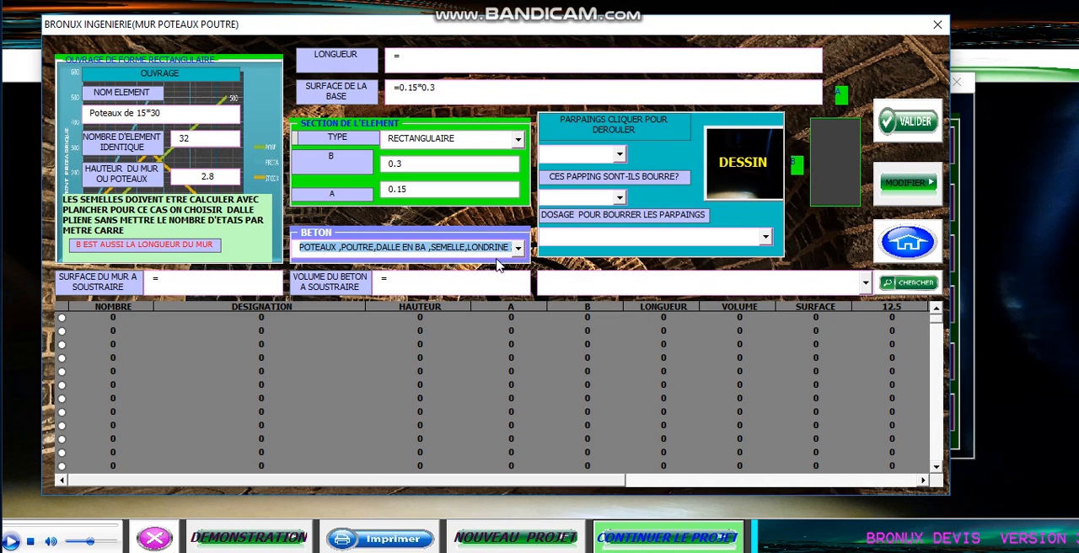
{"action": "left_click", "coordinate": [183, 284]}
{"action": "left_click", "coordinate": [424, 289]}
{"action": "left_click", "coordinate": [178, 284]}
{"action": "left_click", "coordinate": [408, 285]}
{"action": "left_click", "coordinate": [413, 285]}
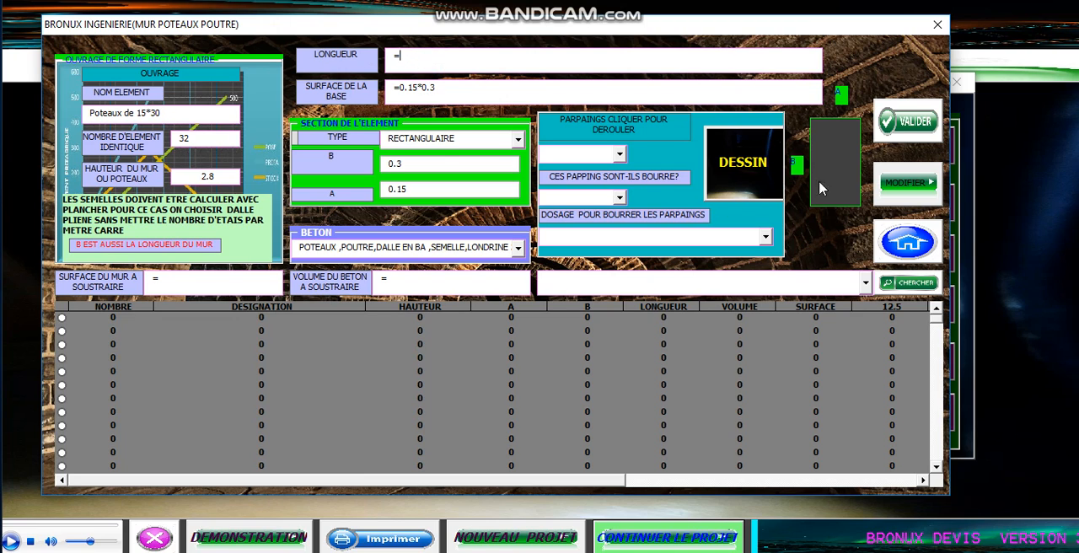
- Validate and confirm adding the column entry, and select its row in the results table to review the quantities
{"action": "left_click", "coordinate": [909, 126]}
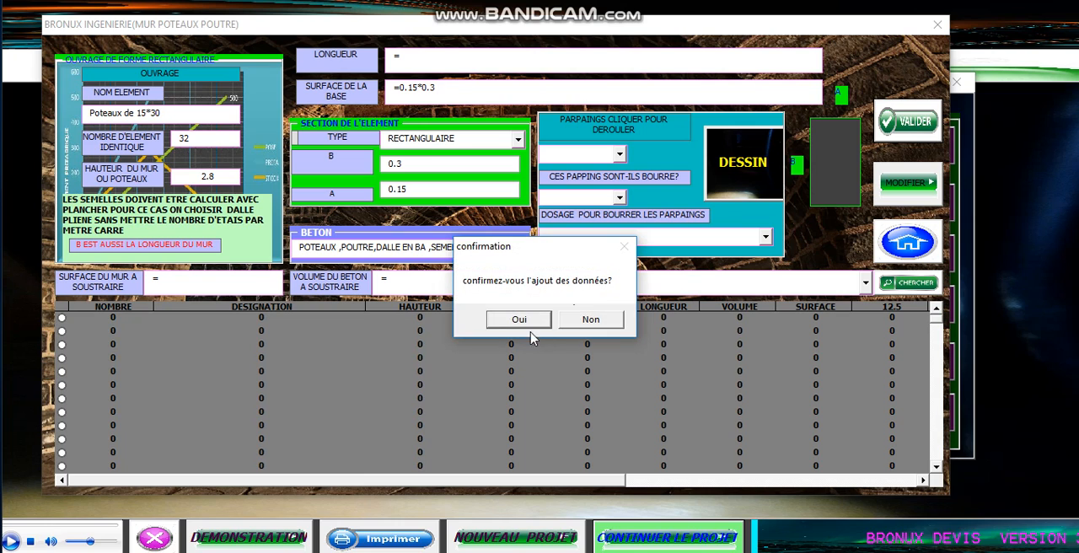
{"action": "left_click", "coordinate": [522, 318]}
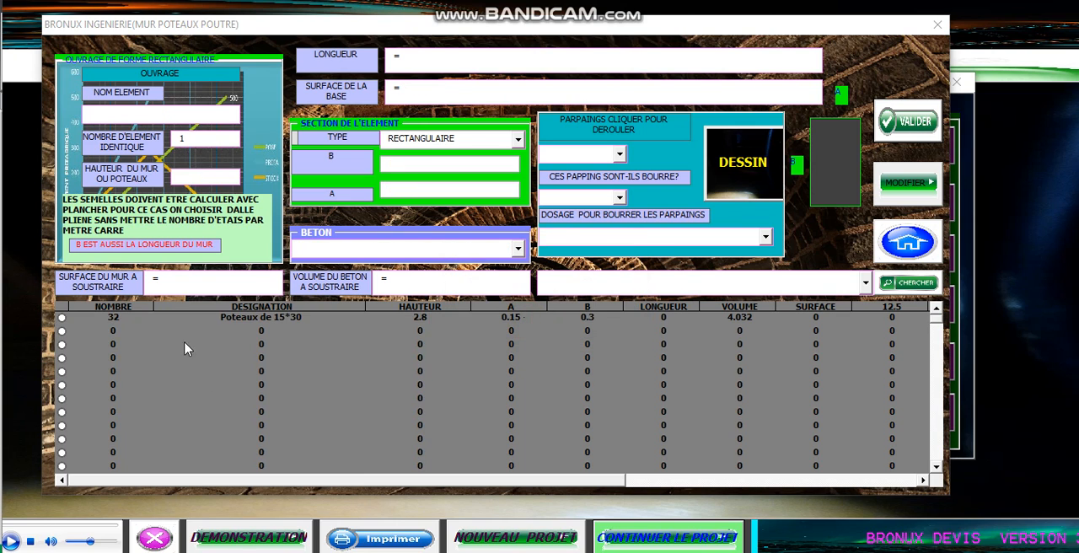
{"action": "left_click", "coordinate": [106, 318]}
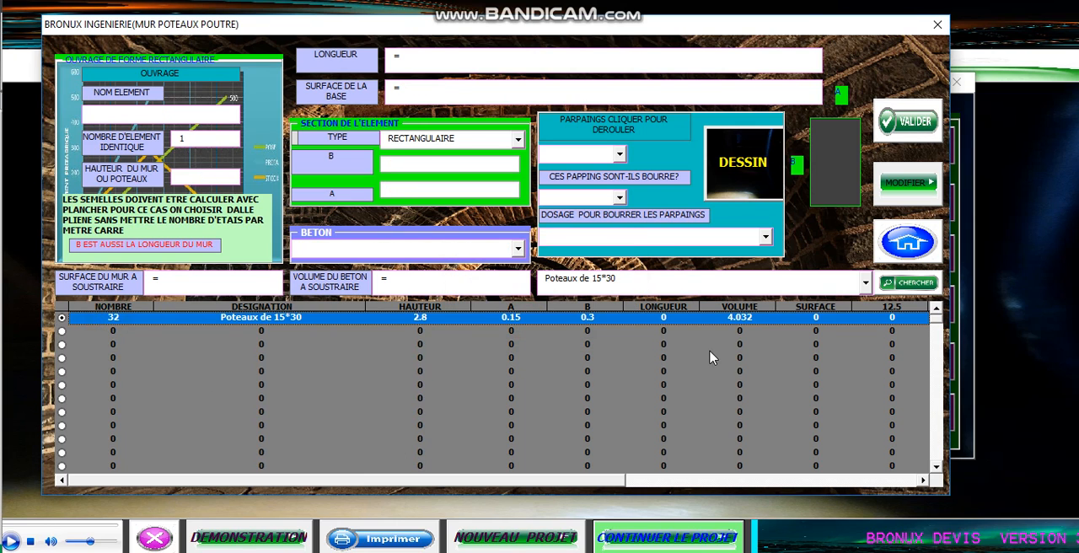
{"action": "left_click_drag", "start_coordinate": [586, 480], "coordinate": [363, 353]}
{"action": "left_click", "coordinate": [151, 114]}
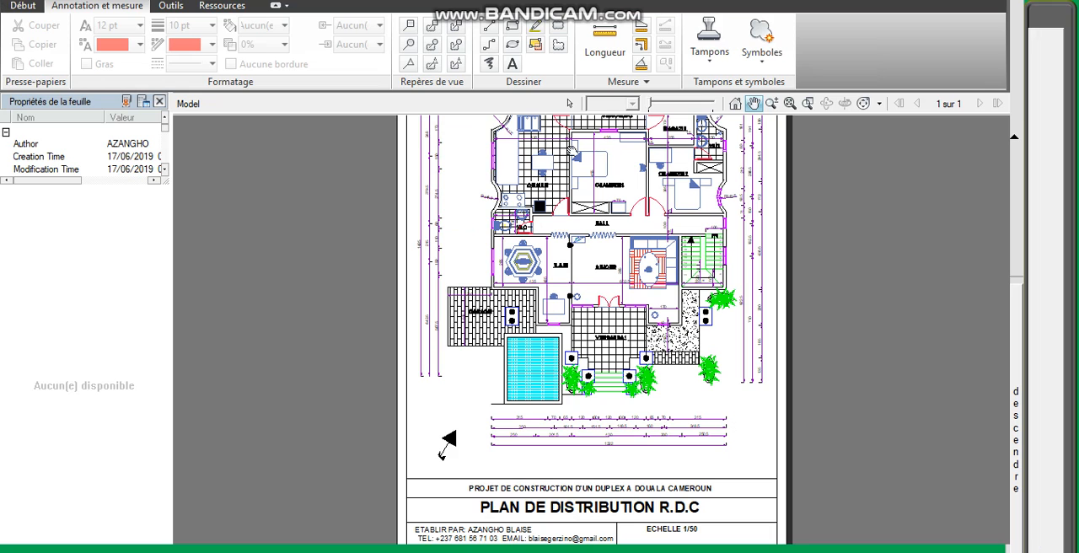
- Switch to the ground-floor plan in the DWF viewer and measure the MAGAZIN room's inside height between its horizontal walls with the Length tool
{"action": "scroll", "coordinate": [590, 218], "scroll_direction": "up", "scroll_amount": 4}
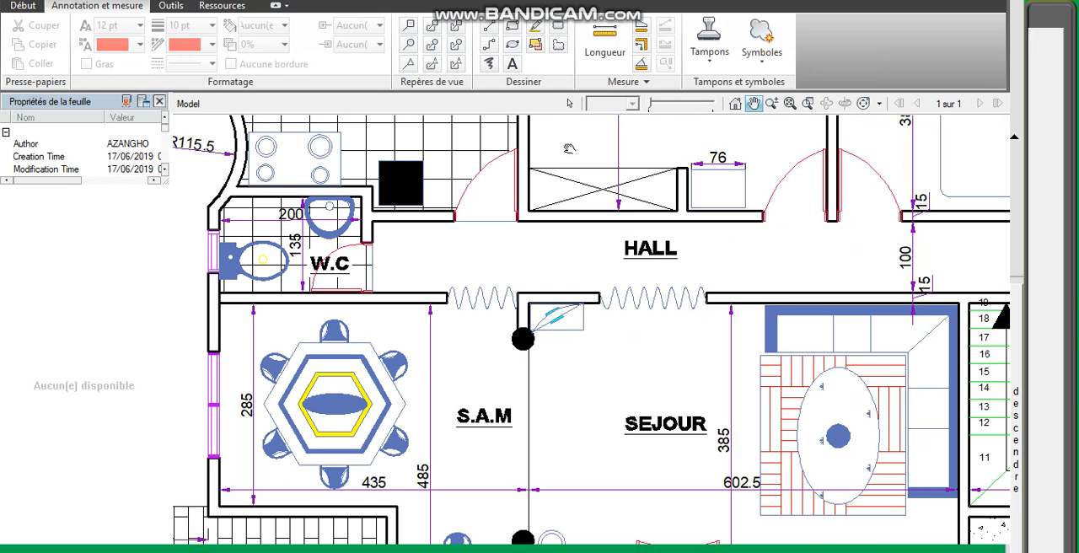
{"action": "left_click", "coordinate": [569, 104]}
{"action": "scroll", "coordinate": [533, 220], "scroll_direction": "down", "scroll_amount": 5}
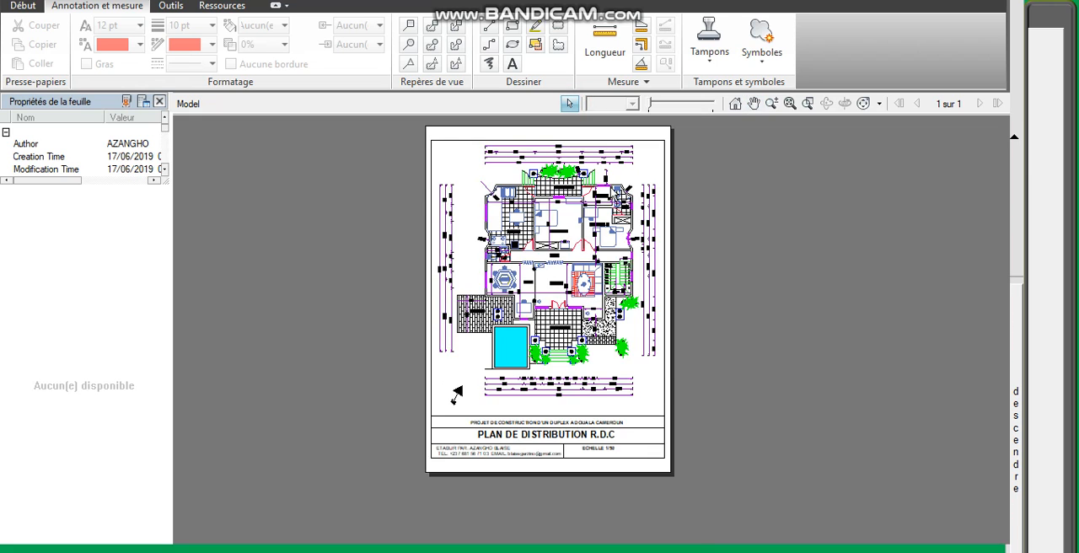
{"action": "scroll", "coordinate": [614, 194], "scroll_direction": "up", "scroll_amount": 5}
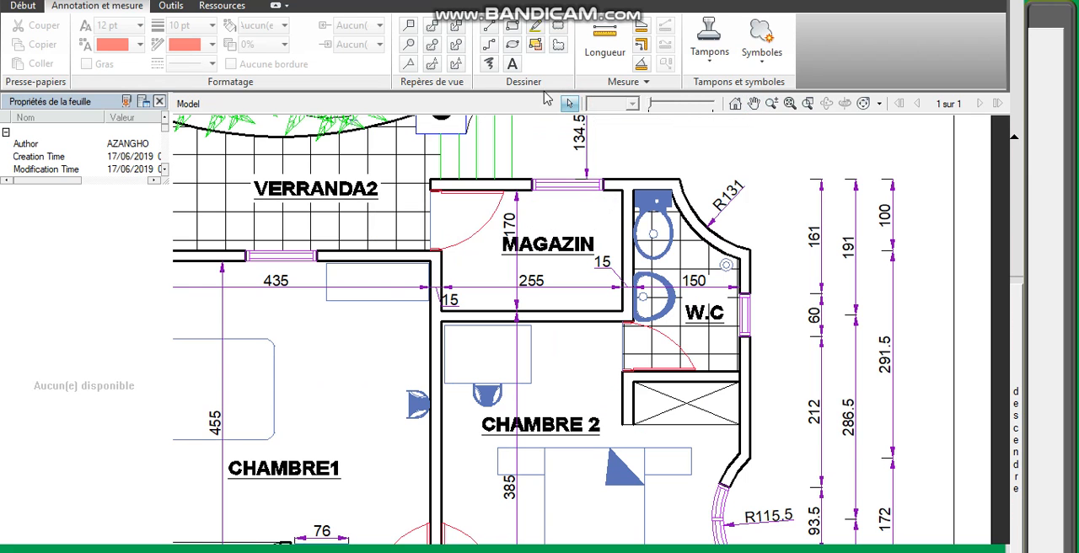
{"action": "left_click", "coordinate": [605, 42]}
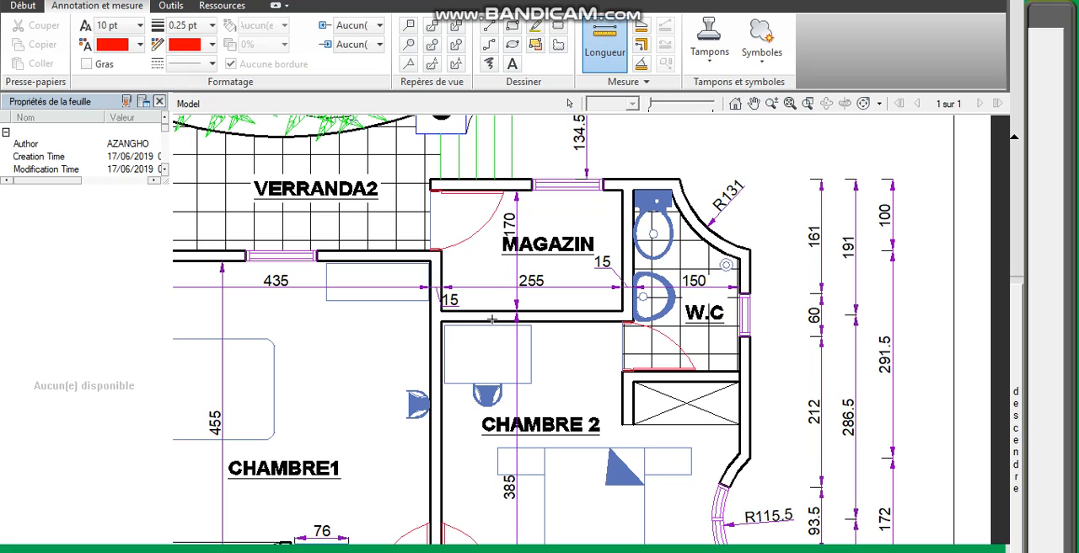
{"action": "left_click", "coordinate": [514, 312]}
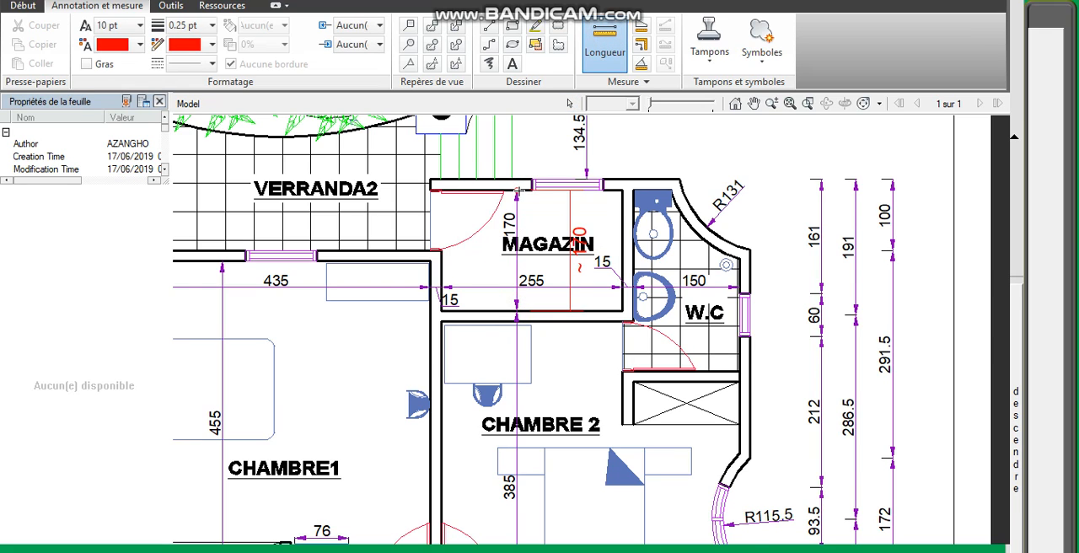
{"action": "scroll", "coordinate": [516, 192], "scroll_direction": "up", "scroll_amount": 3}
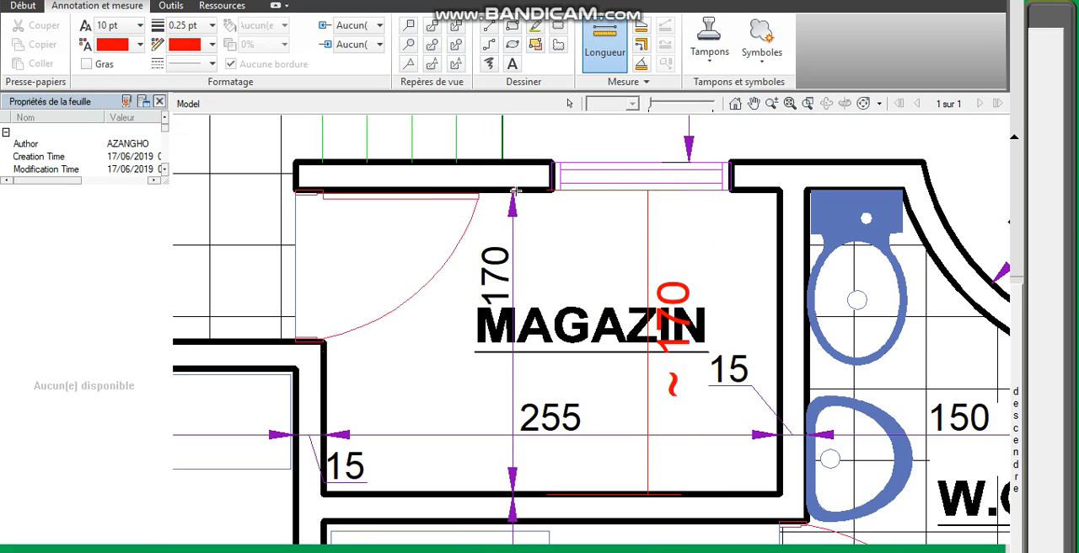
{"action": "left_click", "coordinate": [513, 192]}
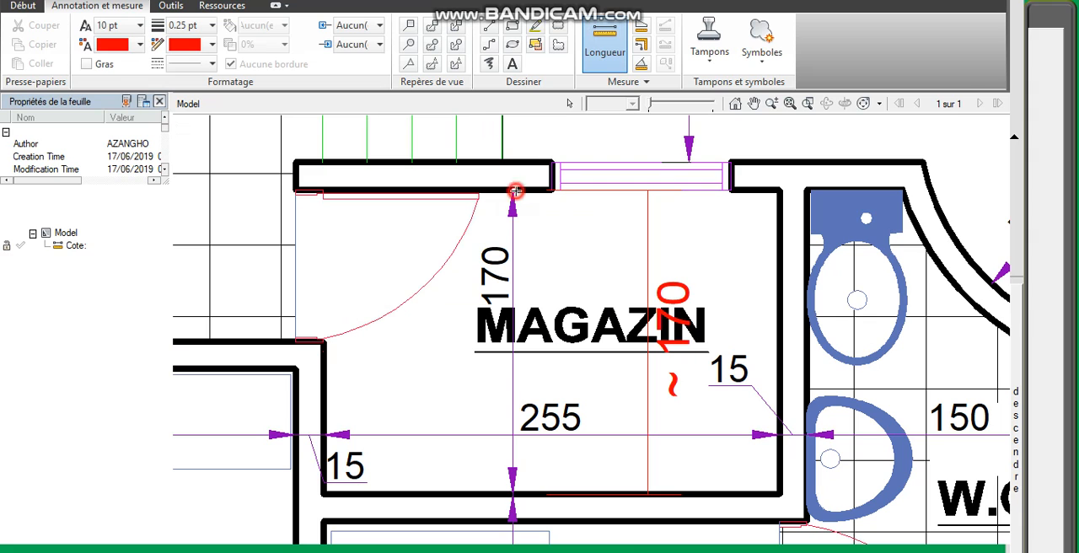
- Set the plan's 2D drawing units to Centimètres and the length display units to Mètres
{"action": "left_click", "coordinate": [569, 102]}
{"action": "right_click", "coordinate": [526, 220]}
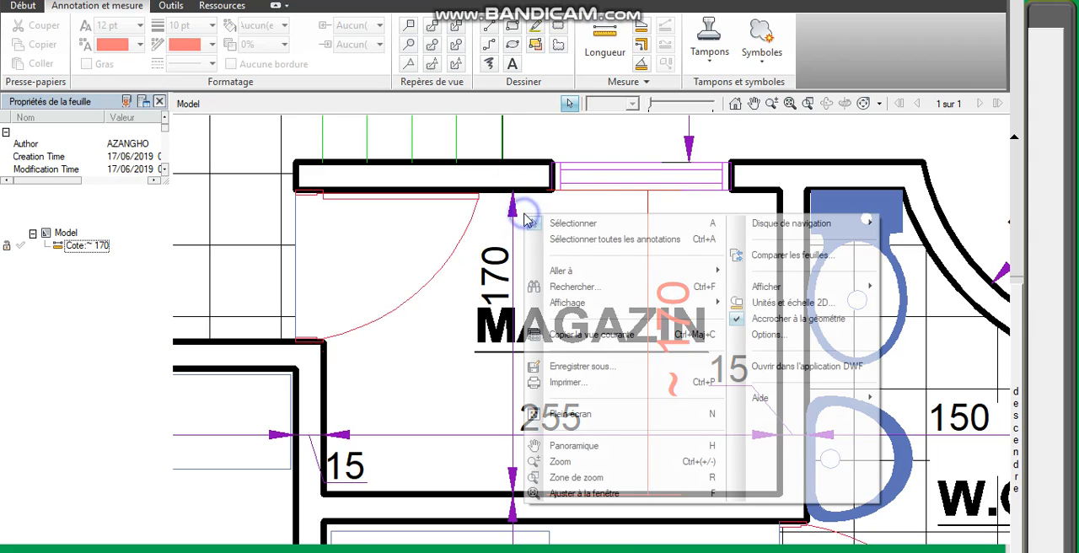
{"action": "left_click", "coordinate": [840, 307]}
{"action": "left_click", "coordinate": [549, 118]}
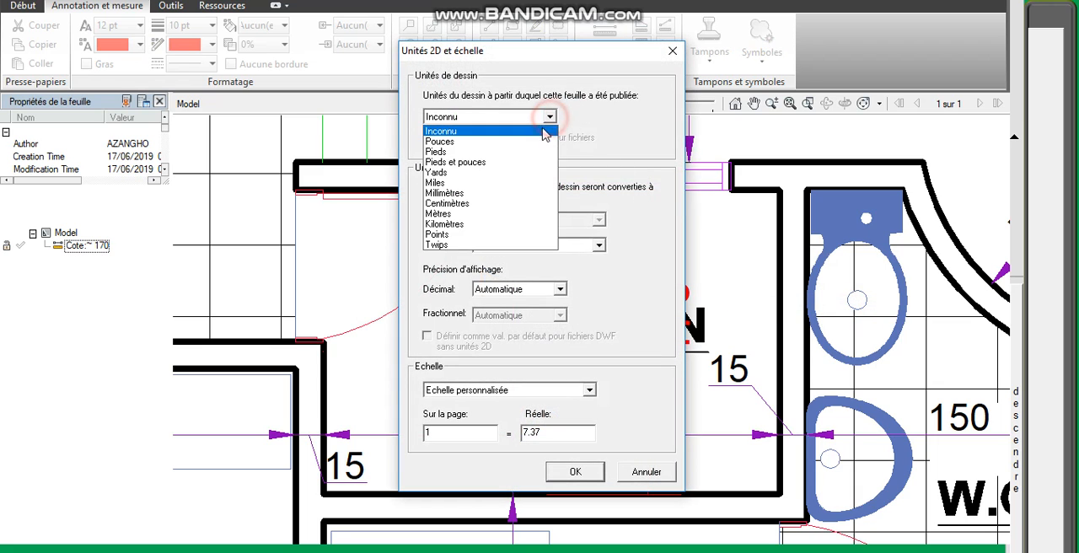
{"action": "left_click", "coordinate": [519, 203]}
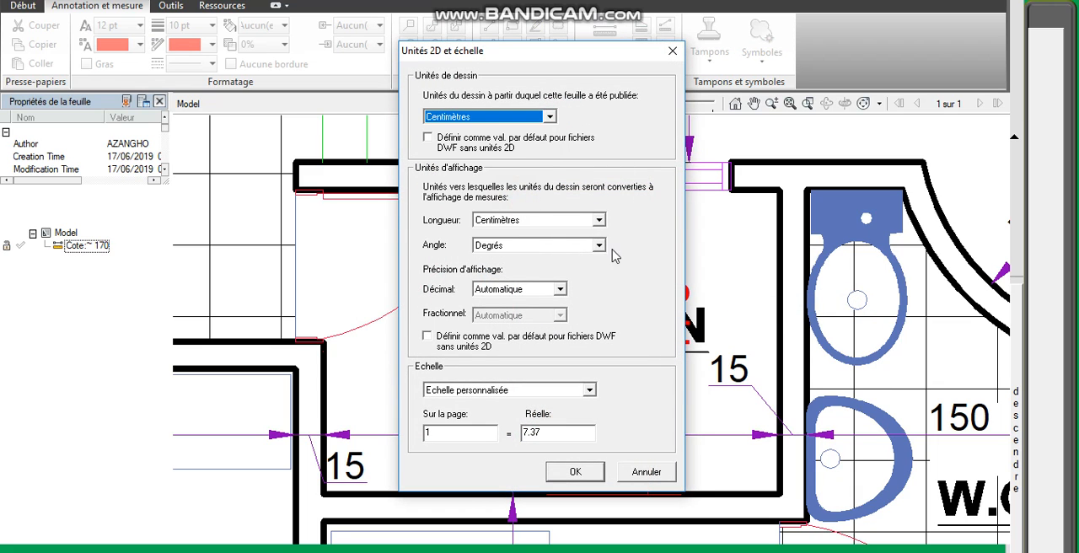
{"action": "left_click", "coordinate": [599, 221]}
{"action": "left_click", "coordinate": [557, 323]}
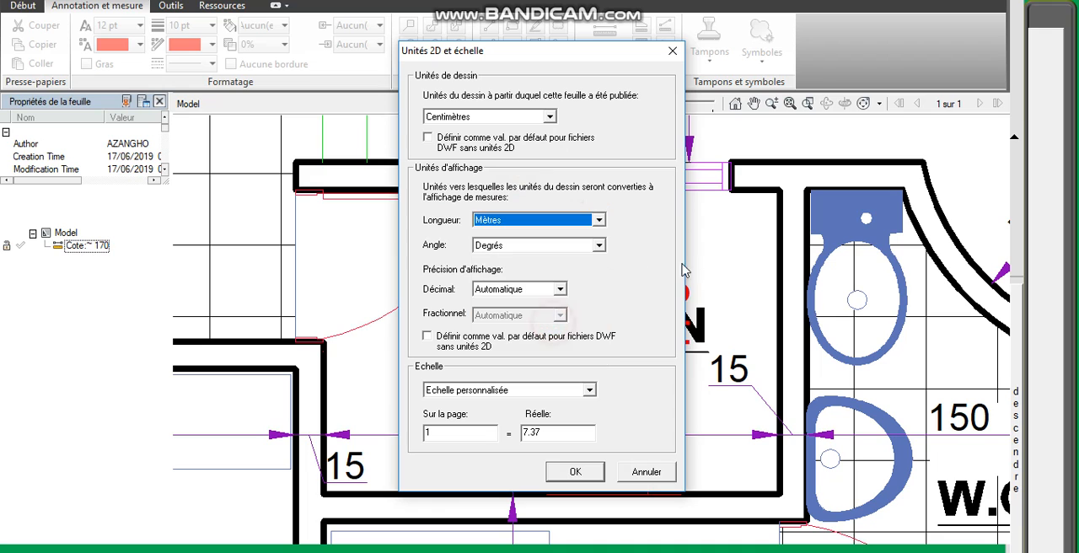
{"action": "left_click", "coordinate": [587, 471]}
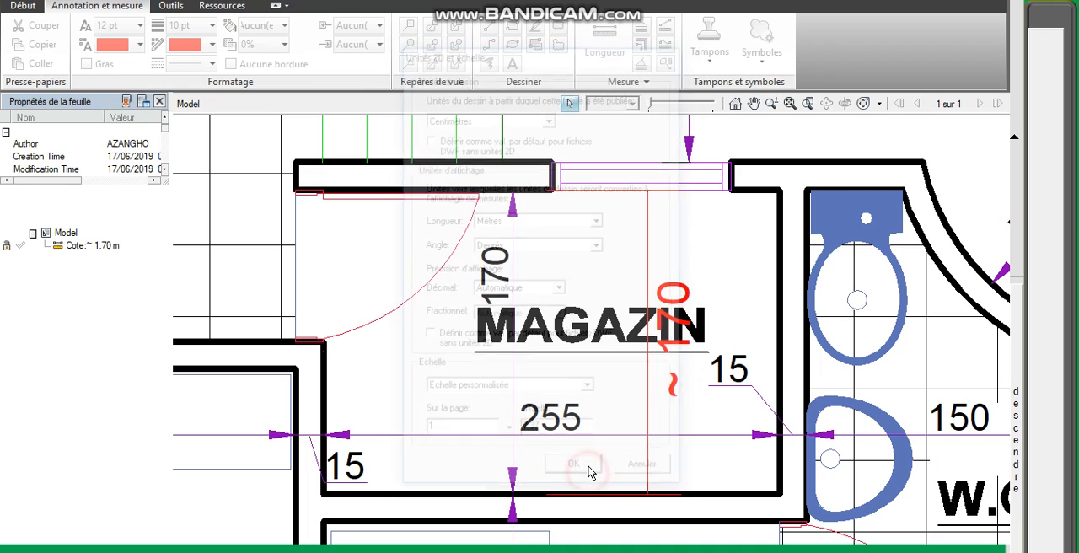
- Start a polyline measurement at CUISINE's outer corner beside the R137 curve and trace the outer wall to the VERRANDA2 doorway
{"action": "scroll", "coordinate": [627, 345], "scroll_direction": "down", "scroll_amount": 4}
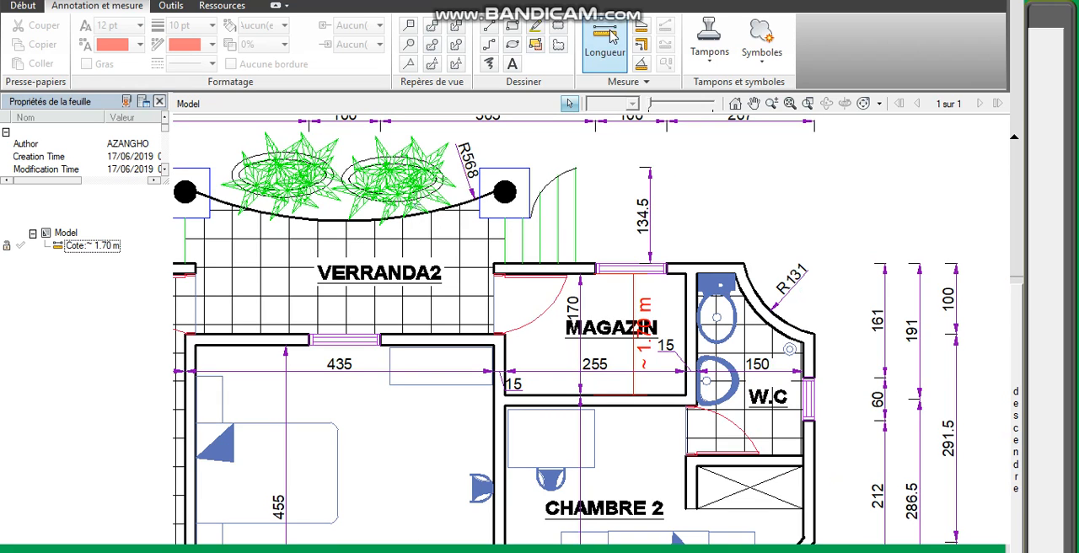
{"action": "left_click", "coordinate": [640, 44]}
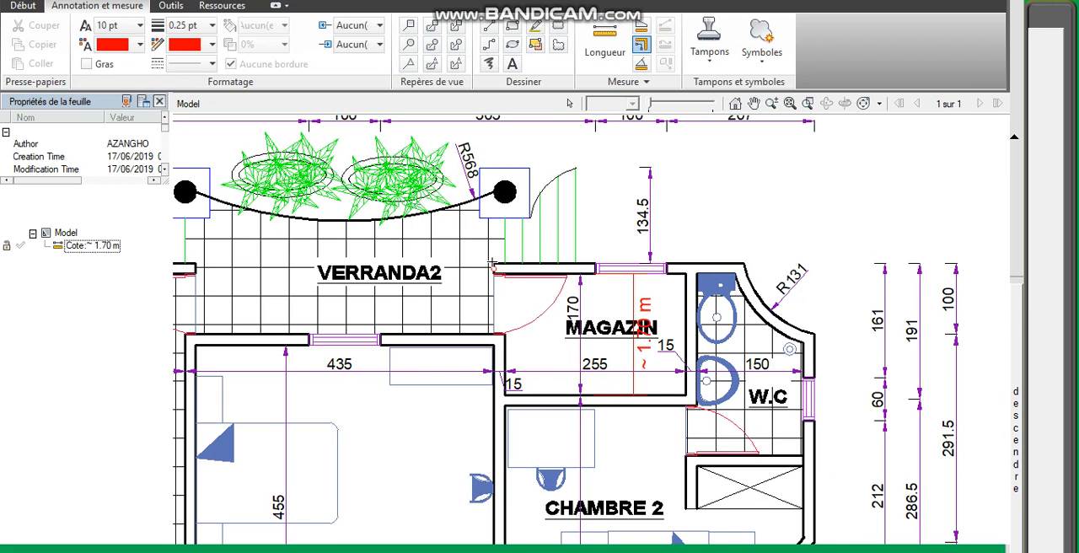
{"action": "scroll", "coordinate": [522, 253], "scroll_direction": "down", "scroll_amount": 4}
{"action": "scroll", "coordinate": [472, 237], "scroll_direction": "up", "scroll_amount": 5}
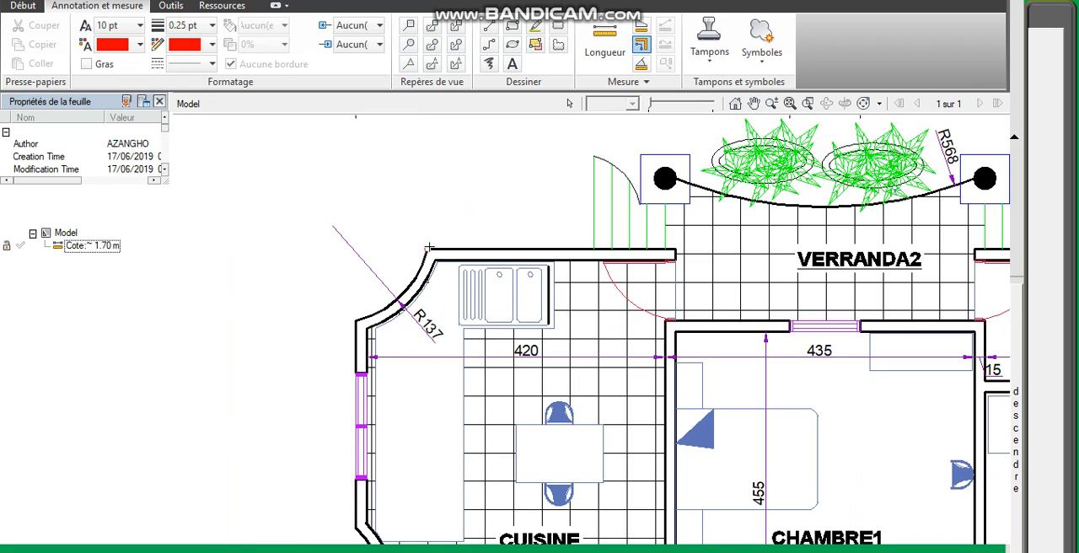
{"action": "left_click", "coordinate": [428, 249]}
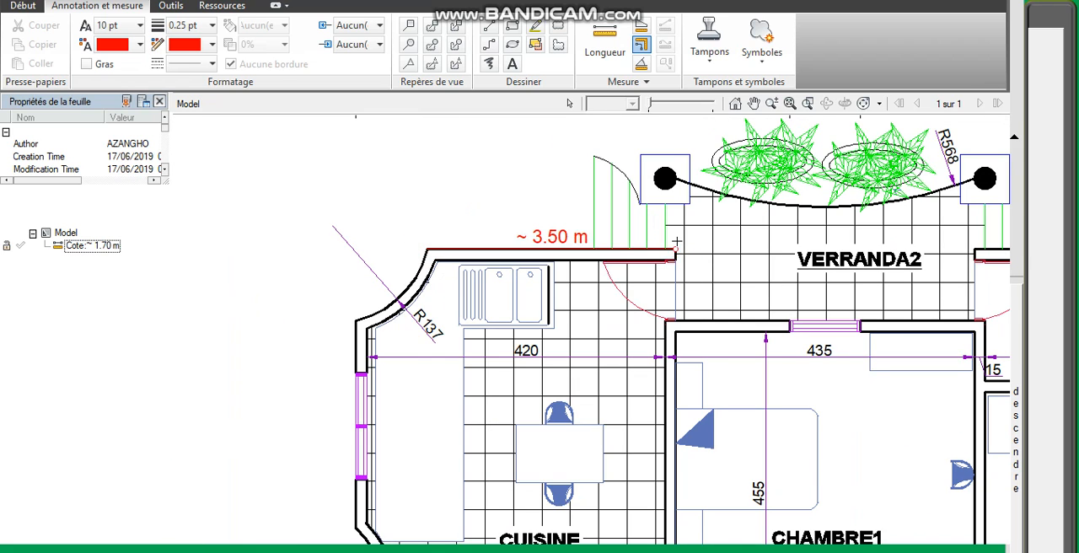
{"action": "scroll", "coordinate": [675, 236], "scroll_direction": "up", "scroll_amount": 3}
{"action": "left_click", "coordinate": [670, 294]}
{"action": "scroll", "coordinate": [671, 268], "scroll_direction": "down", "scroll_amount": 2}
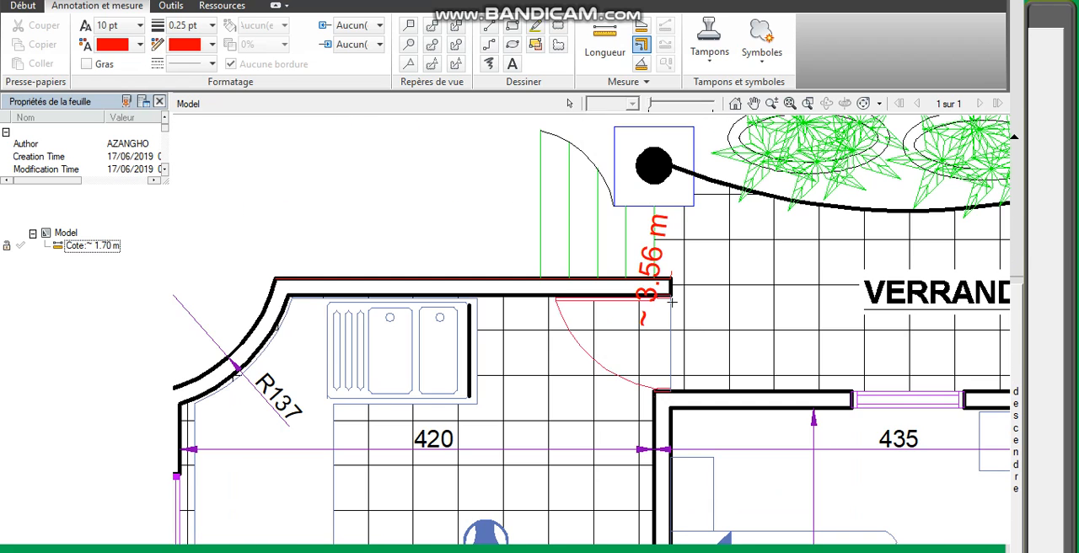
{"action": "scroll", "coordinate": [672, 396], "scroll_direction": "down", "scroll_amount": 6}
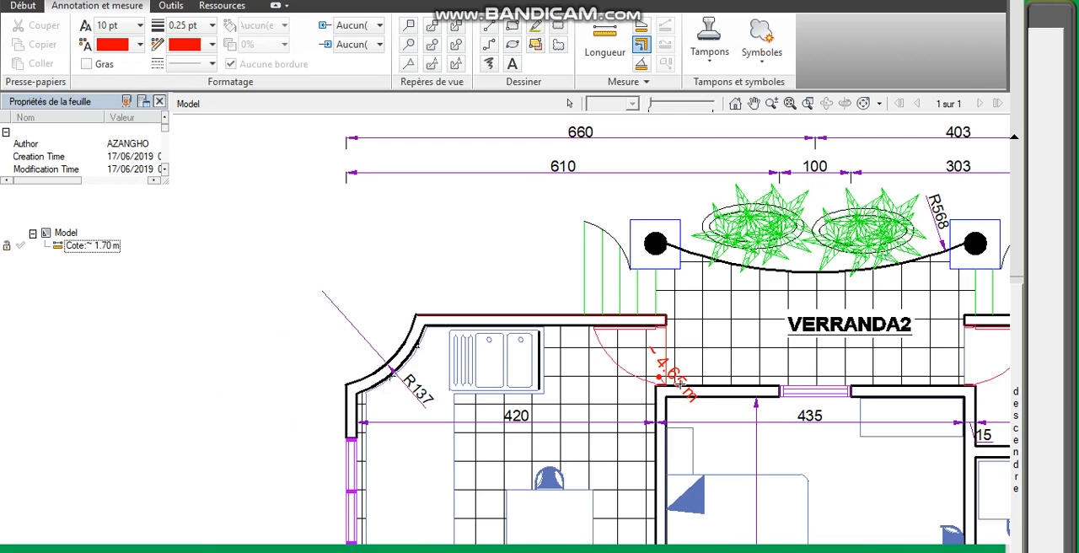
- Continue the polyline measurement from the VERRANDA2 wall around MAGAZIN and the R131 curve, ending at the outer corner near the R115.5 curve
{"action": "scroll", "coordinate": [704, 377], "scroll_direction": "up", "scroll_amount": 5}
{"action": "scroll", "coordinate": [759, 354], "scroll_direction": "up", "scroll_amount": 2}
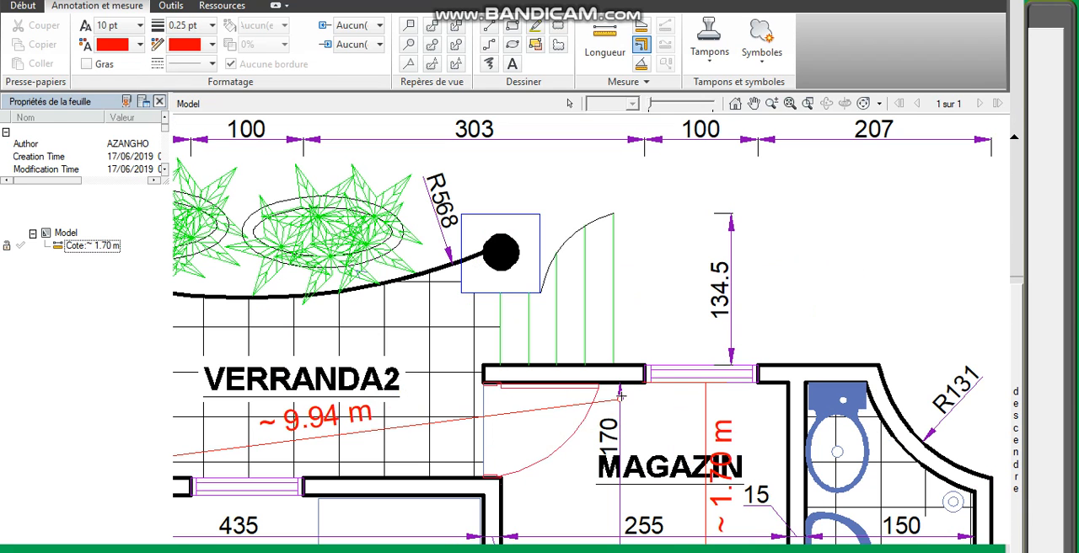
{"action": "left_click", "coordinate": [482, 472]}
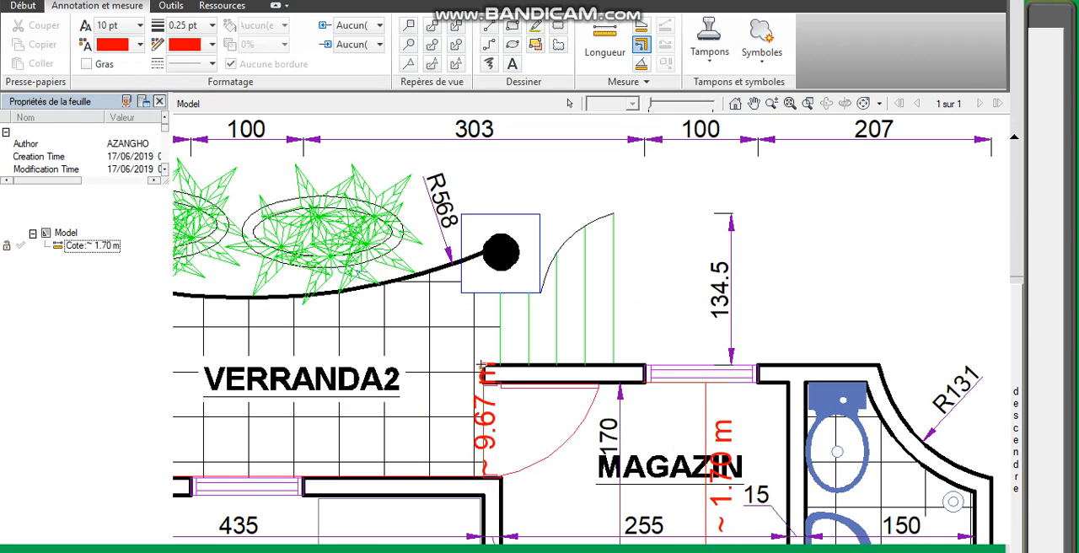
{"action": "left_click", "coordinate": [482, 367]}
{"action": "left_click", "coordinate": [880, 366]}
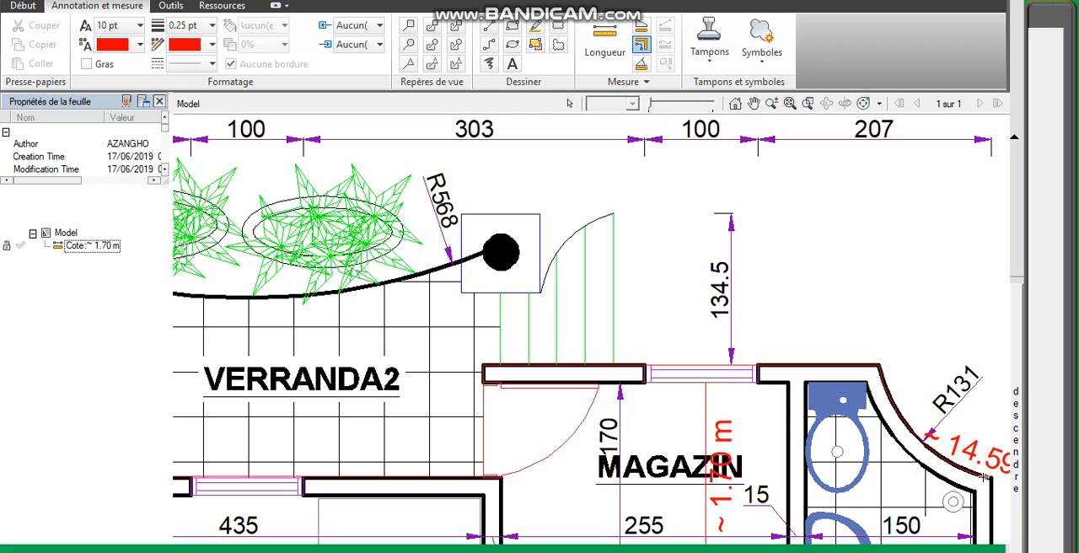
{"action": "scroll", "coordinate": [952, 481], "scroll_direction": "down", "scroll_amount": 5}
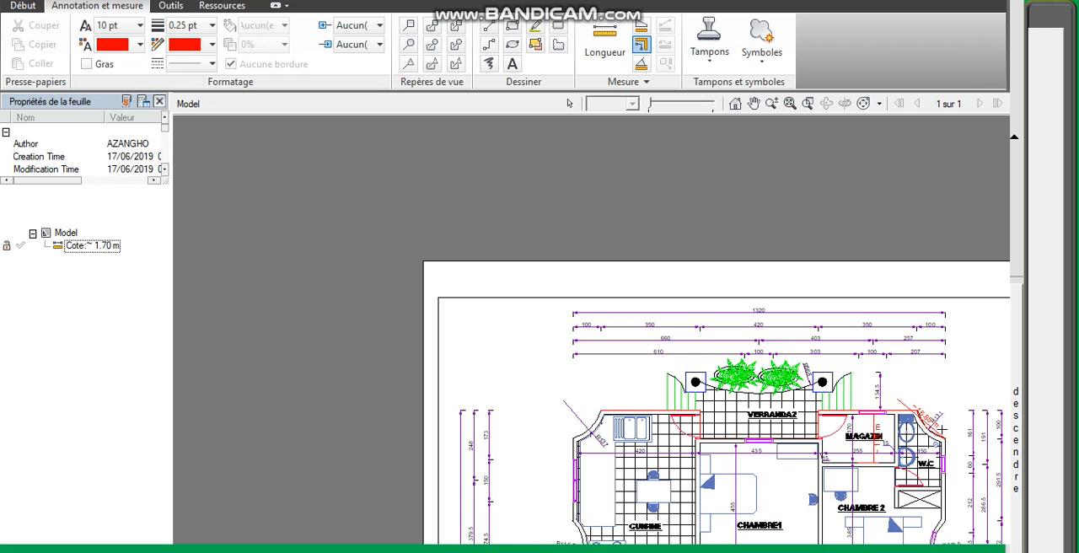
{"action": "scroll", "coordinate": [969, 485], "scroll_direction": "up", "scroll_amount": 5}
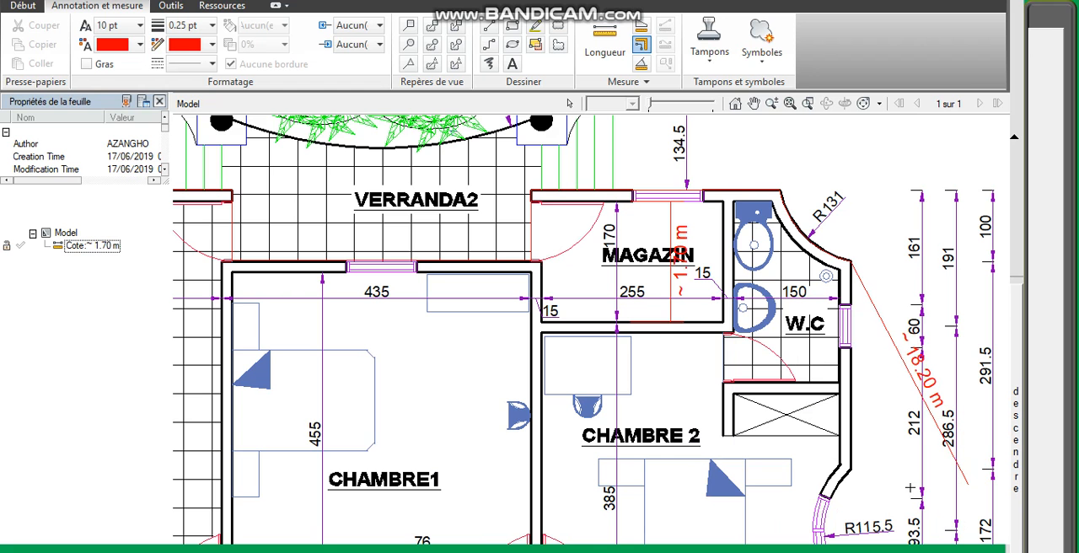
{"action": "left_click", "coordinate": [850, 467]}
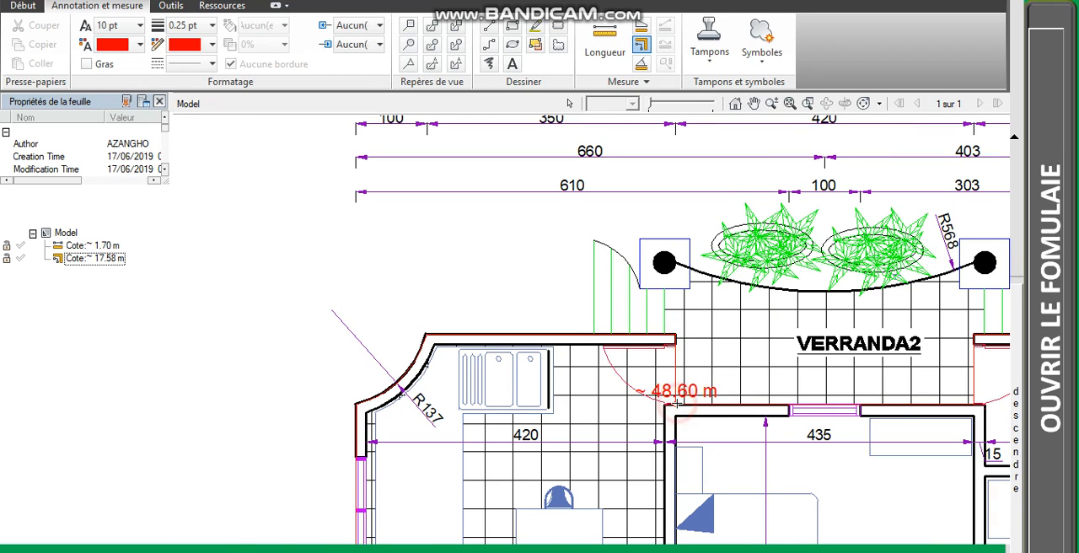
- Finish the second perimeter polyline measurement along the VERRANDA2 wall, ending at the outer corner of MAGAZIN beside the veranda
{"action": "scroll", "coordinate": [679, 398], "scroll_direction": "down", "scroll_amount": 5}
{"action": "scroll", "coordinate": [747, 391], "scroll_direction": "up", "scroll_amount": 5}
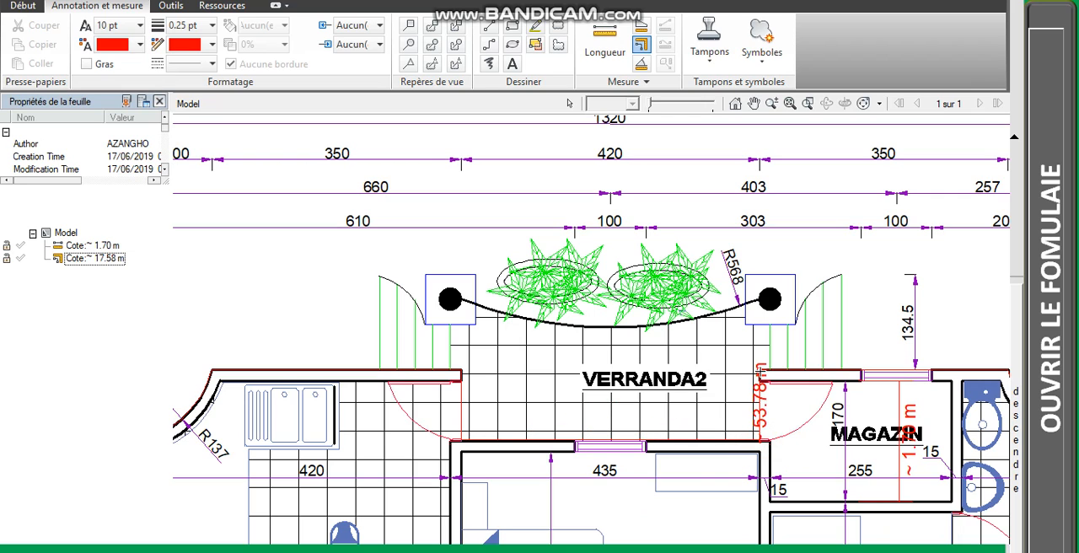
{"action": "left_click", "coordinate": [759, 368]}
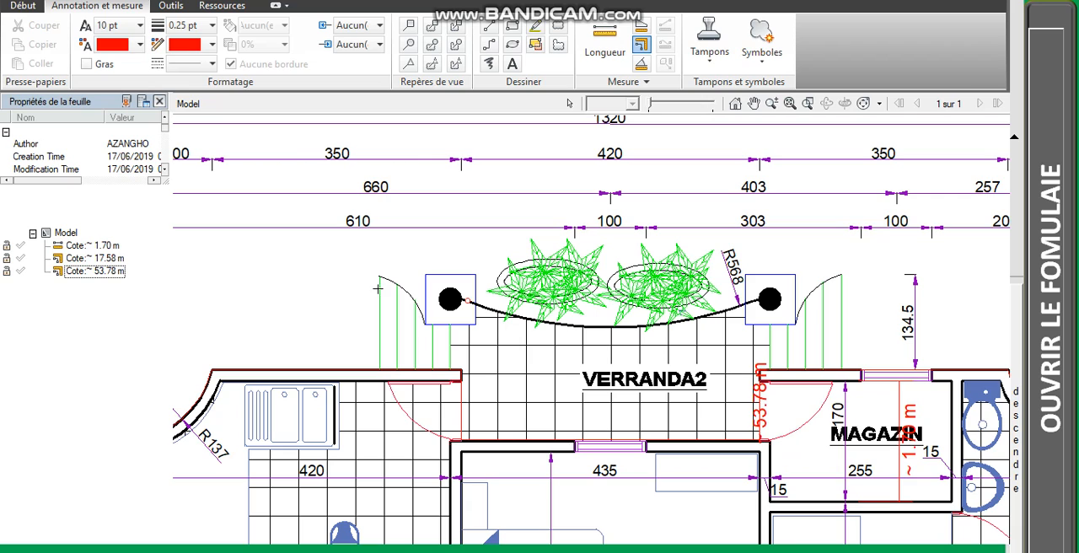